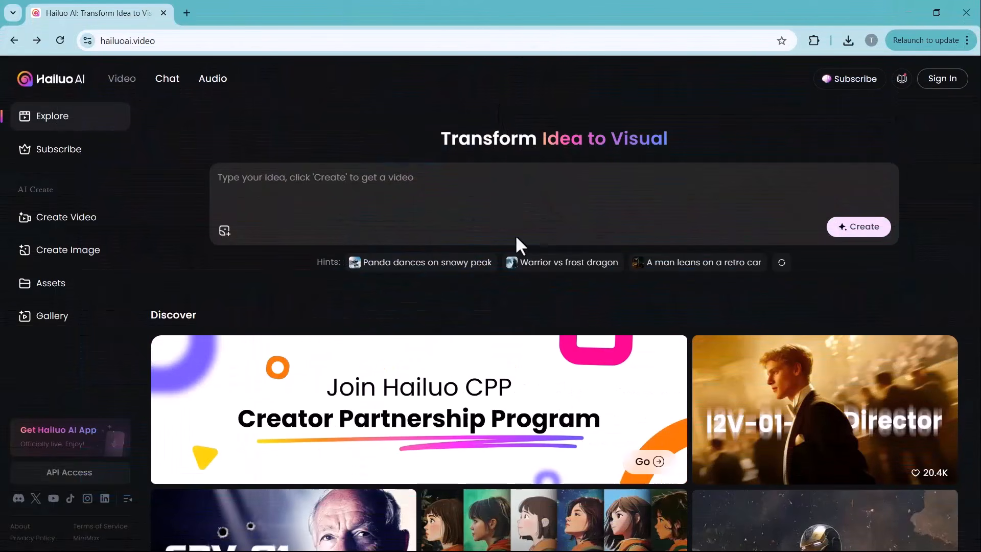
Step: Browse the Explore page's Discover gallery and examine the sample videos with their prompts and models
scroll(502, 296, down, 2)
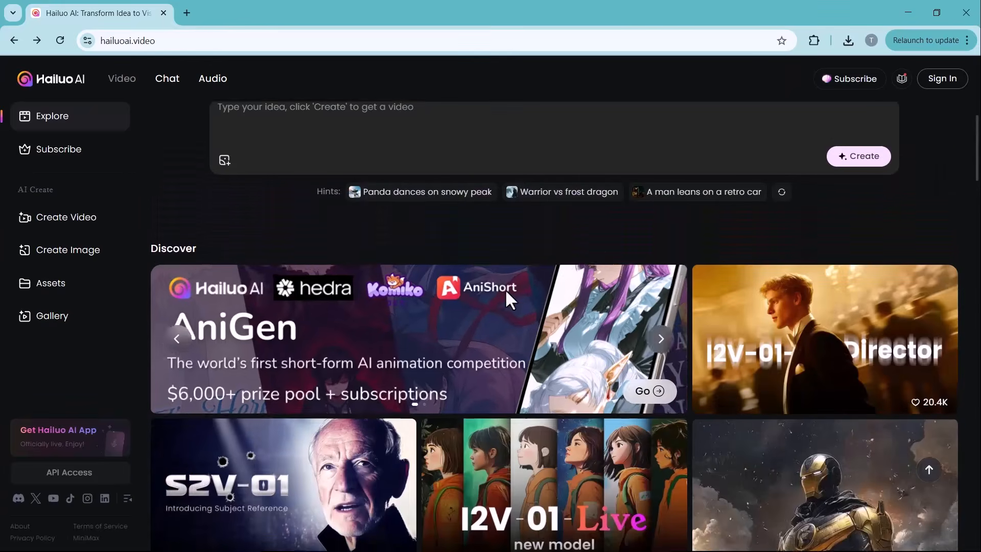
scroll(506, 294, down, 6)
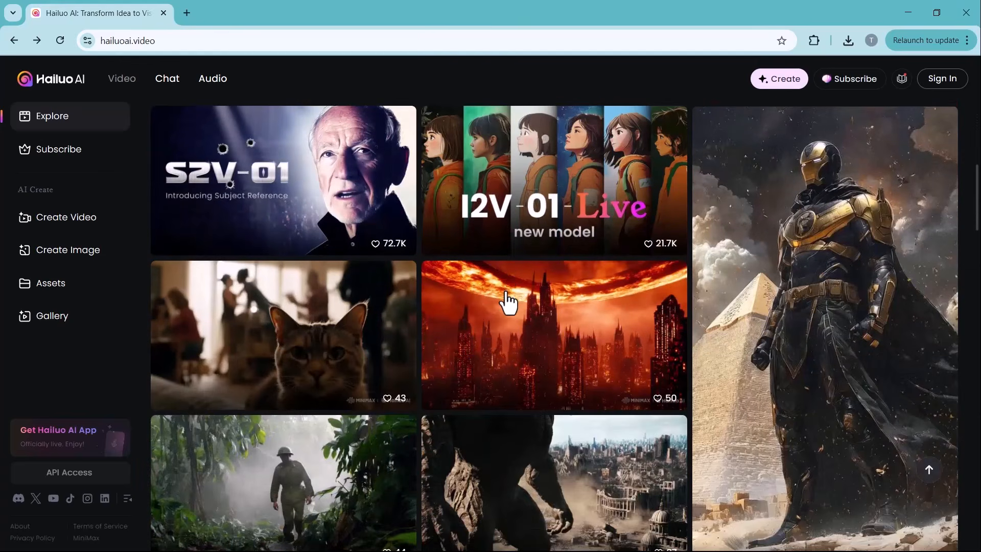
mouse_move(508, 301)
scroll(507, 301, down, 7)
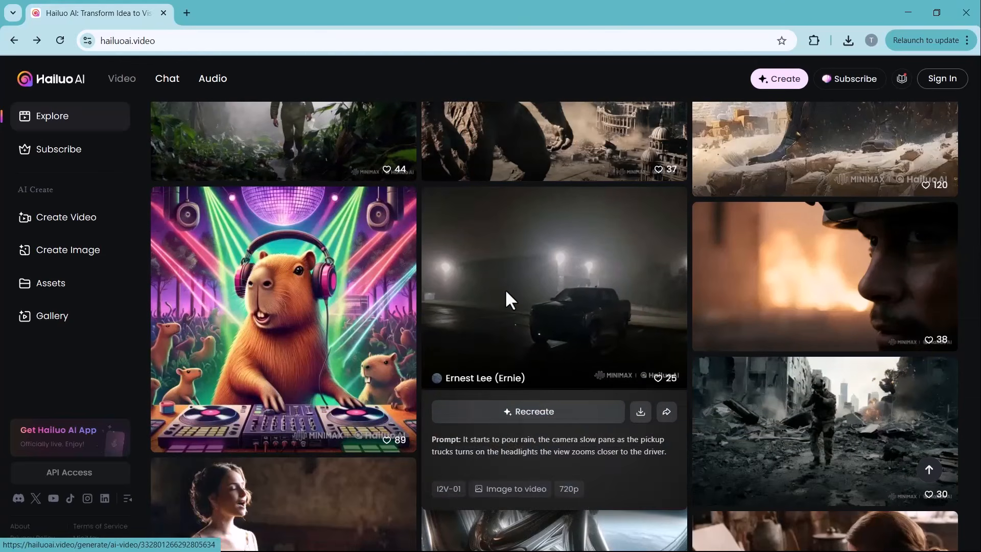
scroll(507, 302, down, 7)
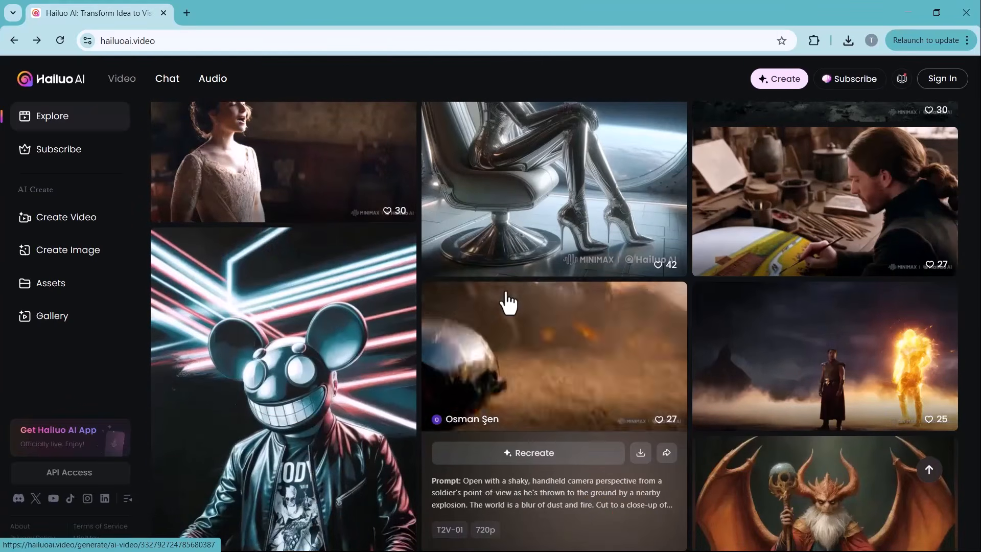
scroll(507, 301, down, 7)
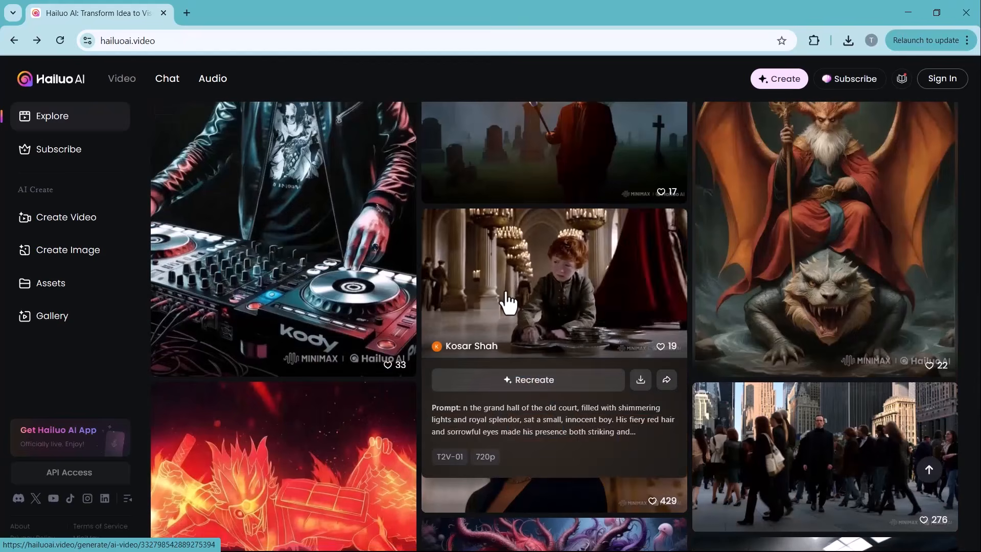
scroll(507, 301, down, 7)
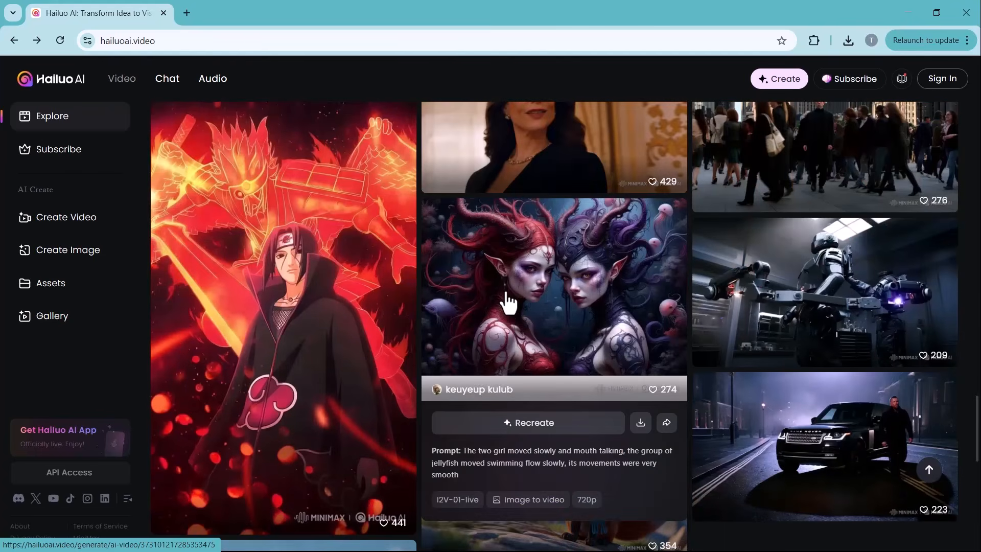
scroll(507, 302, down, 3)
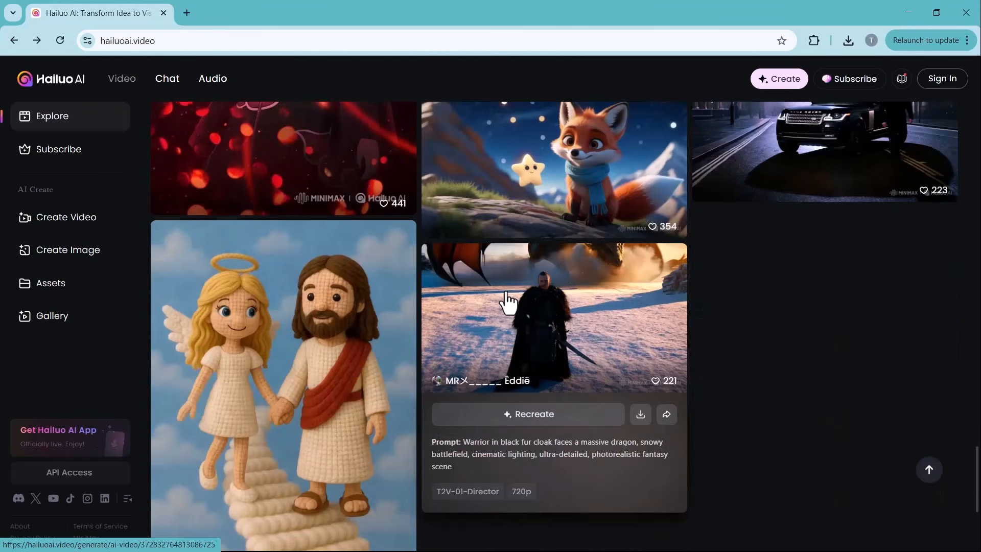
scroll(507, 301, up, 6)
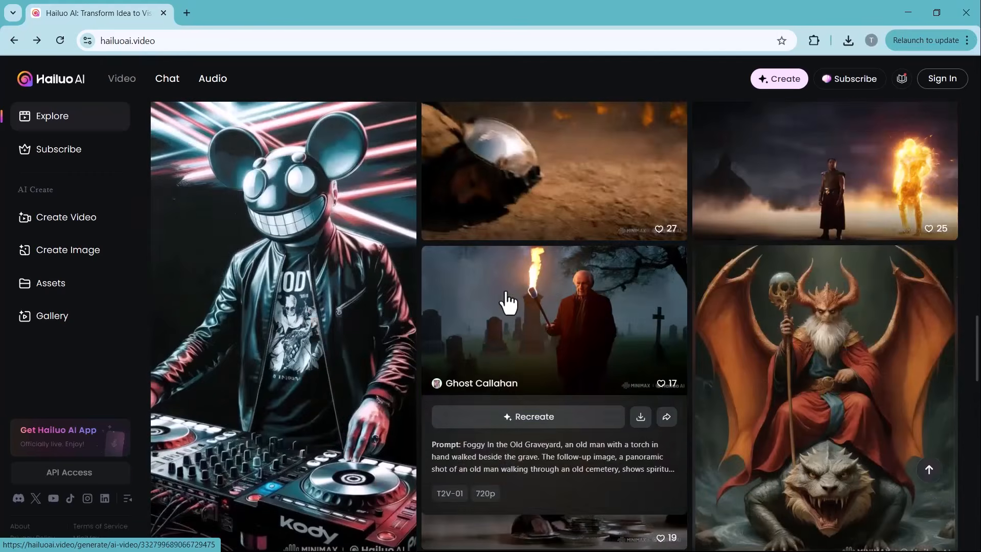
scroll(507, 302, up, 12)
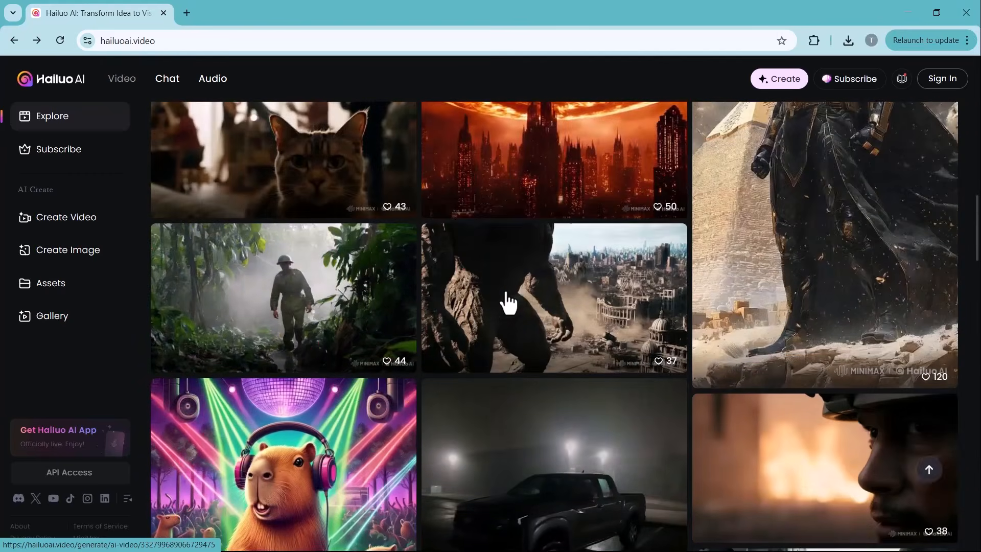
scroll(507, 302, up, 10)
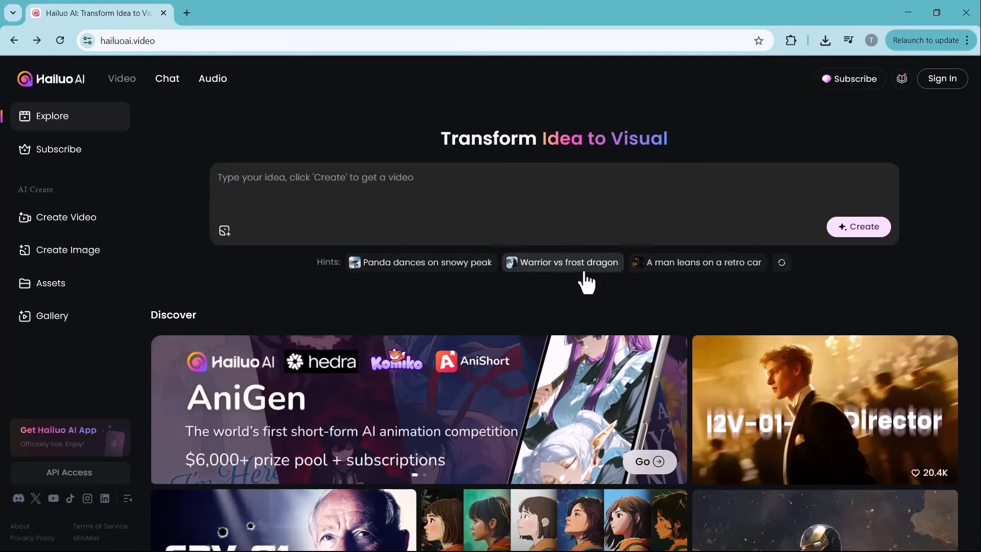
Step: Sign in to the account and review the itemized credits bill
click(942, 95)
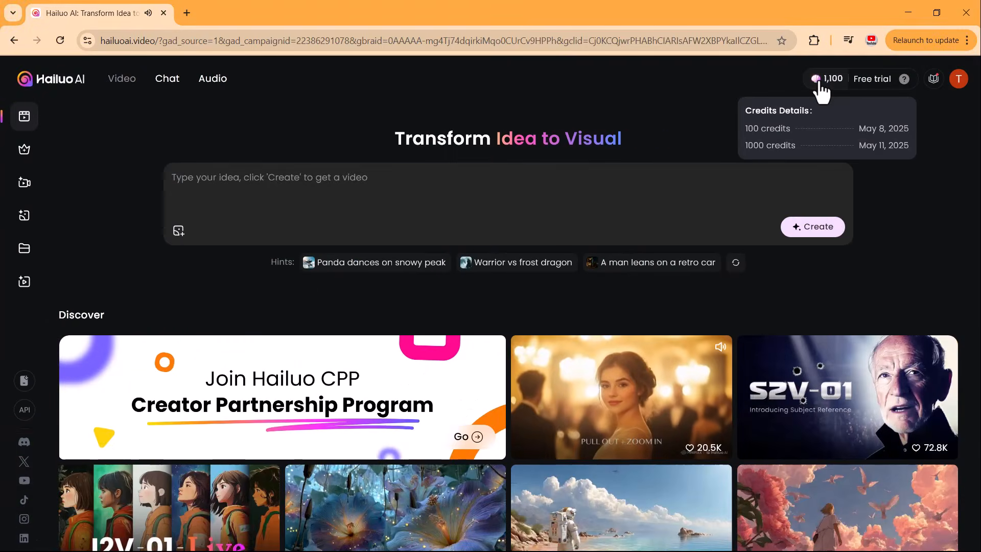
click(813, 80)
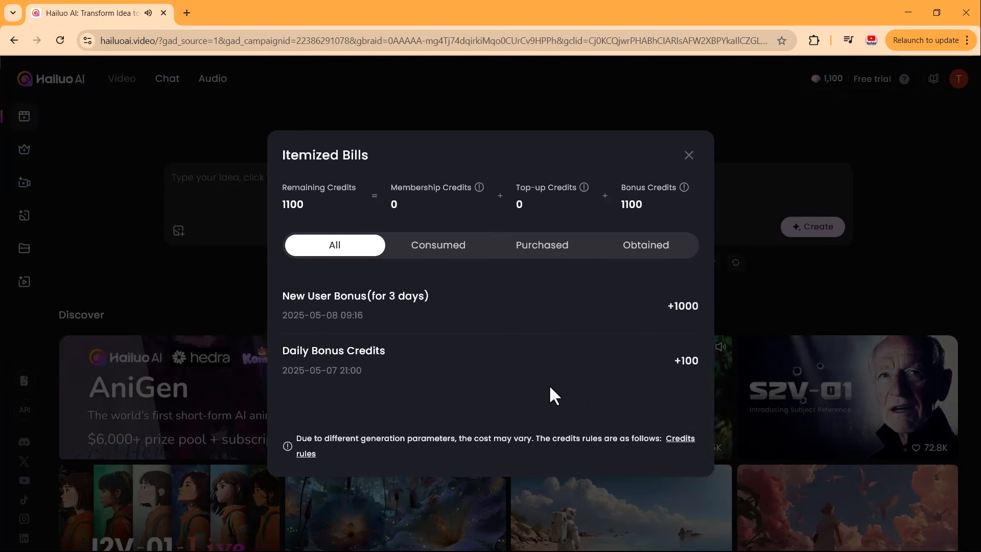
click(689, 156)
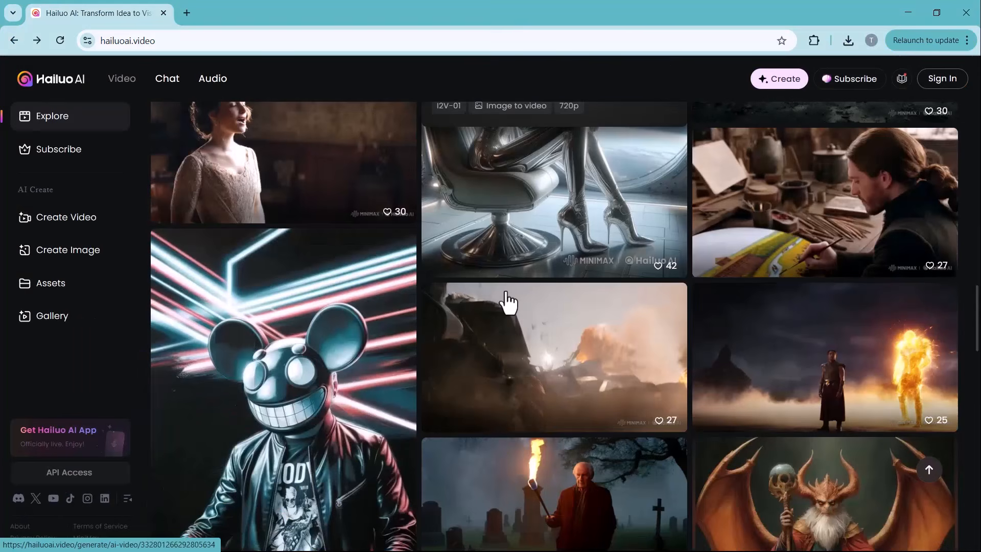
Step: Look over more of the community videos and their prompts further down the Discover gallery
mouse_move(507, 302)
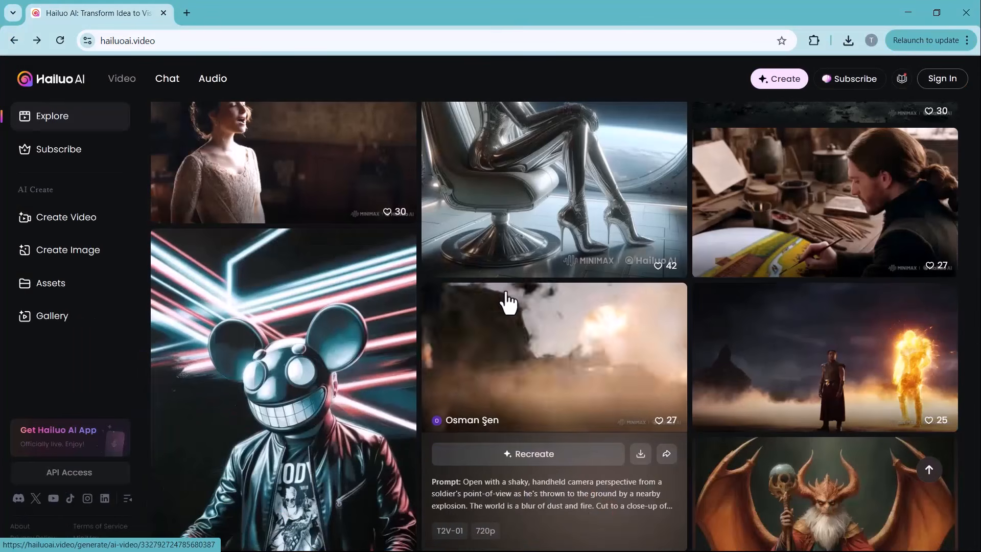
scroll(507, 302, down, 5)
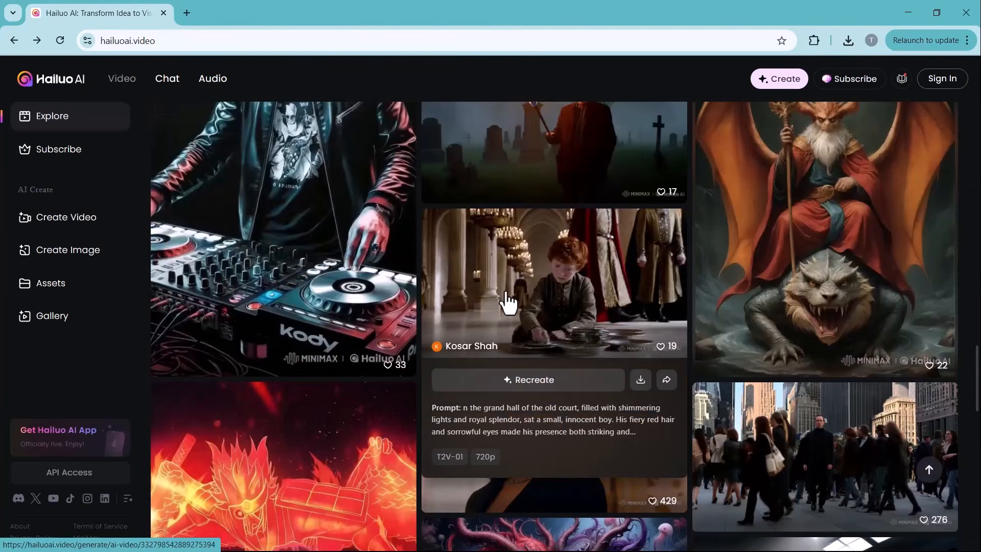
scroll(508, 301, down, 5)
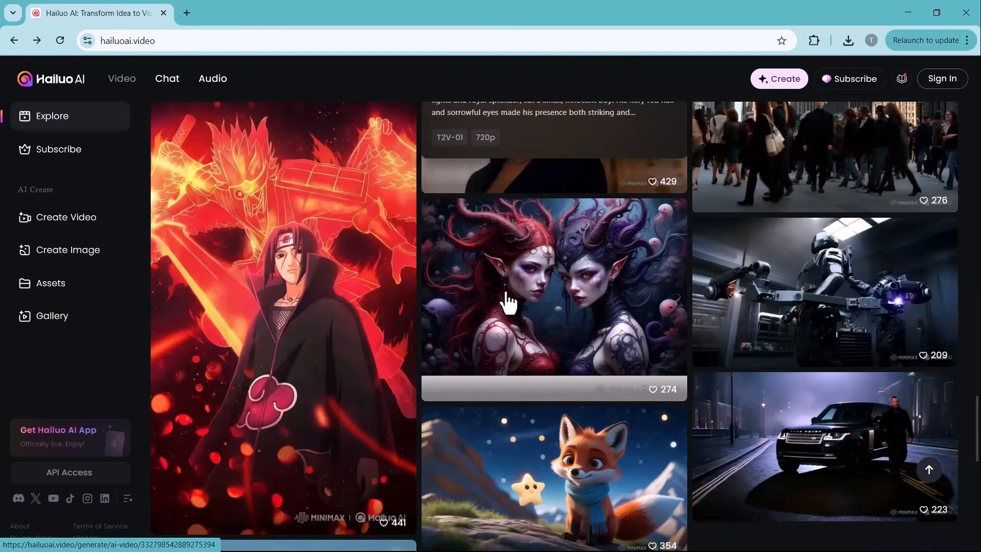
scroll(507, 301, down, 5)
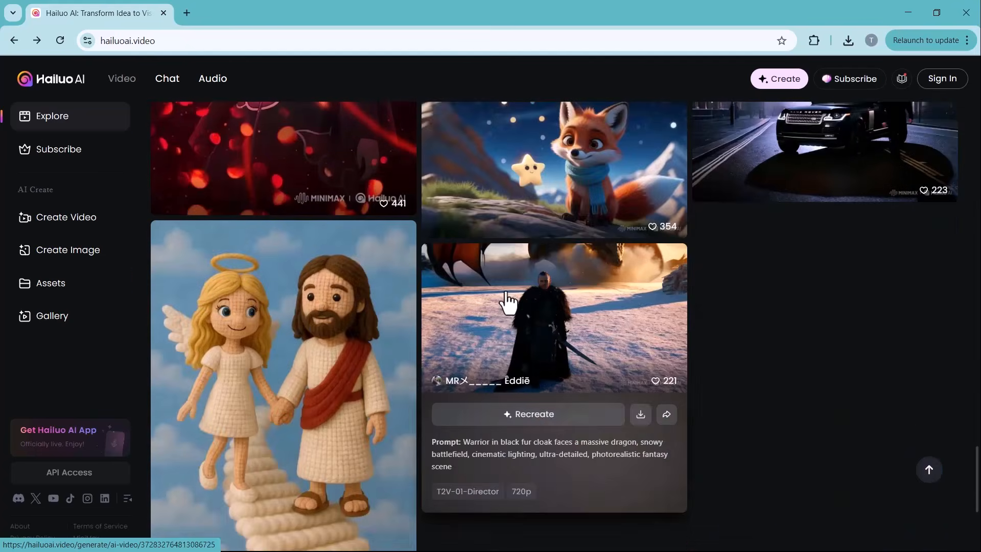
scroll(507, 302, up, 15)
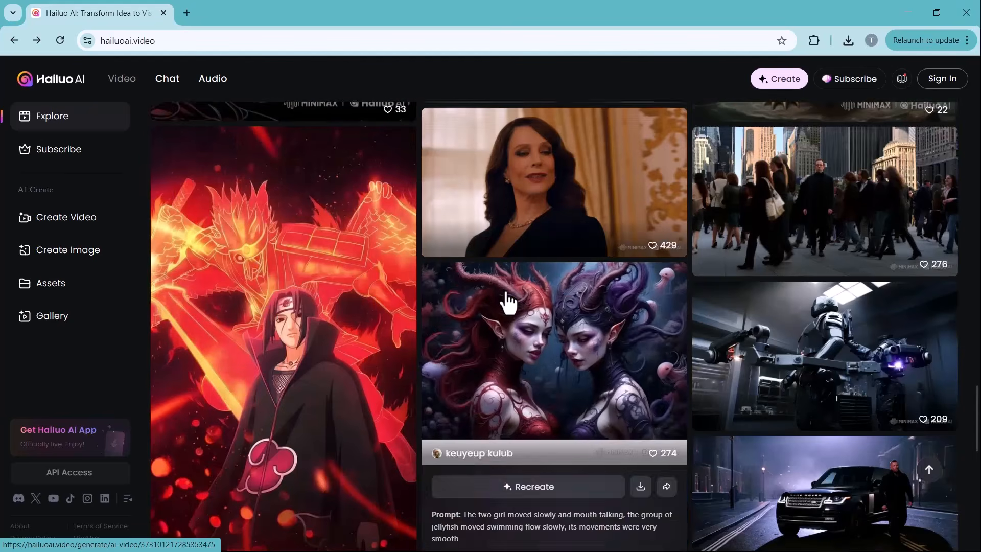
scroll(507, 301, up, 15)
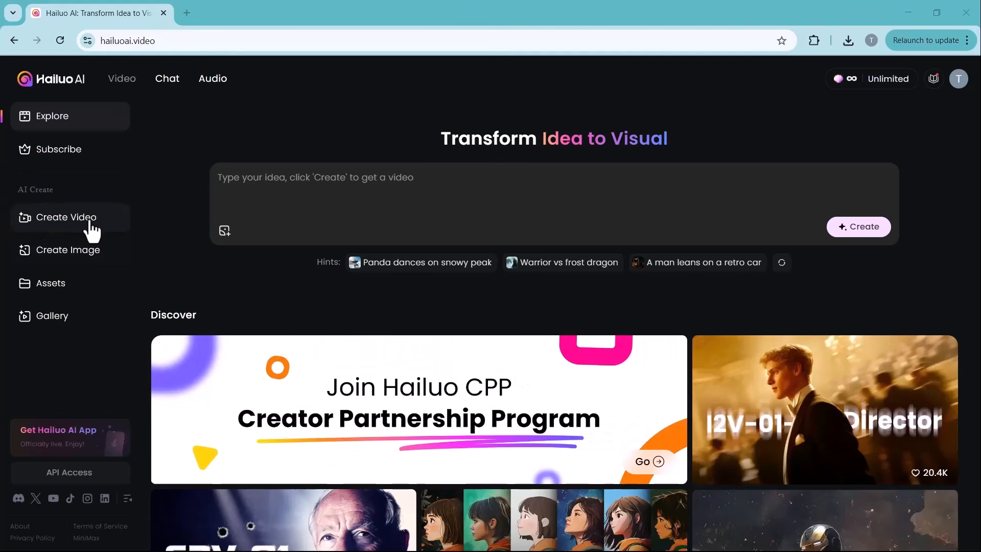
Step: Open video creation and look at the Text to Video, Subject Reference and Image to Video modes
click(92, 220)
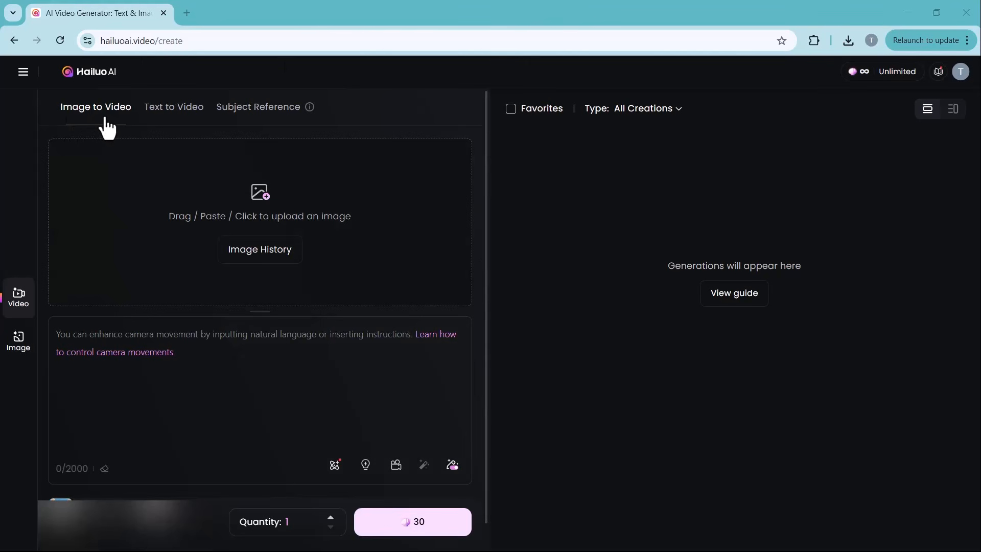
click(171, 117)
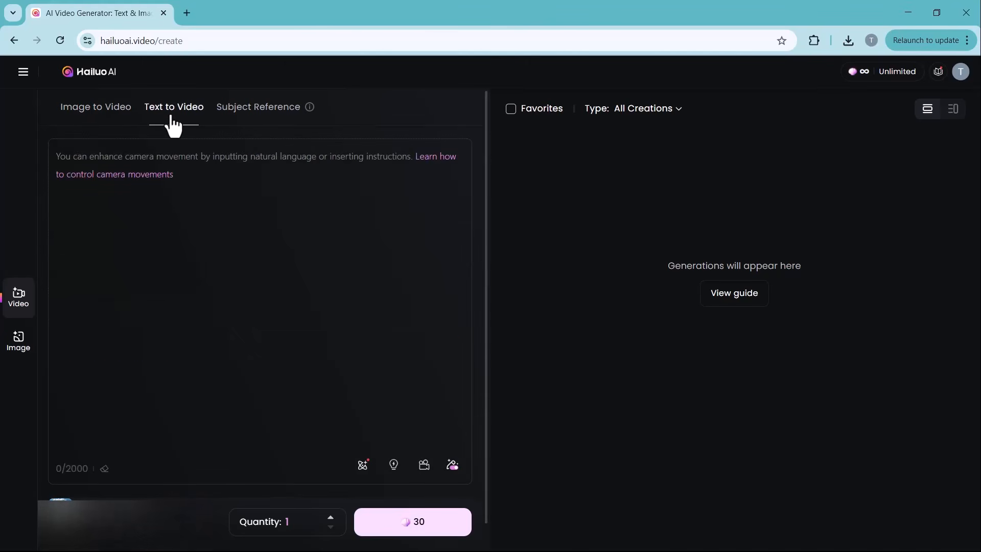
click(251, 122)
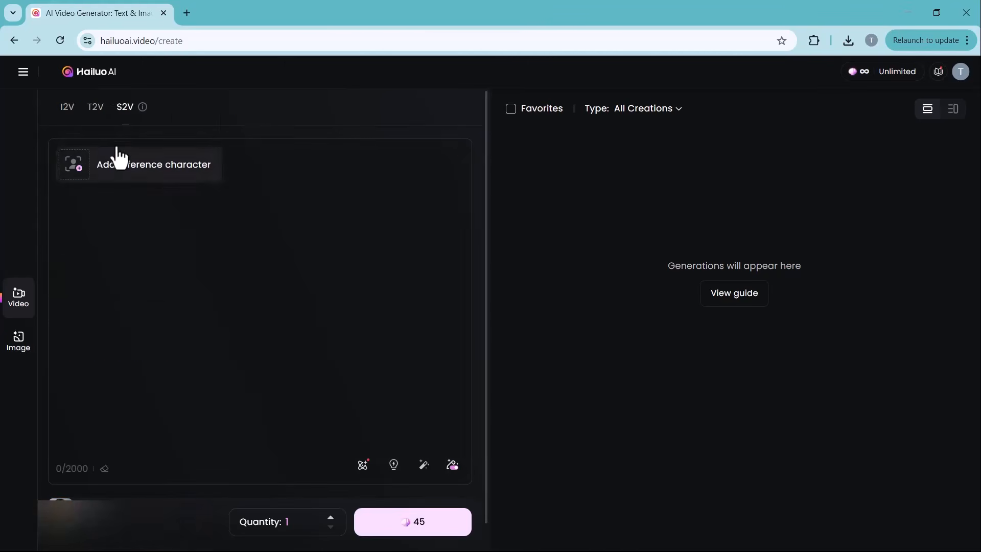
click(72, 114)
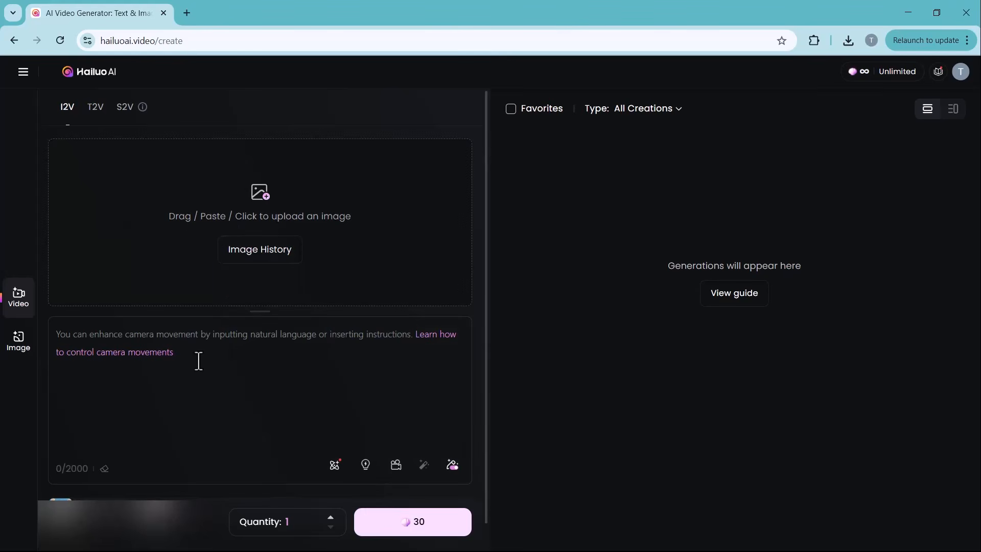
Step: Switch to image generation and enter the prompt "Warrior standing on cliff at sunrise, dramatic sky, epic feel"
click(17, 342)
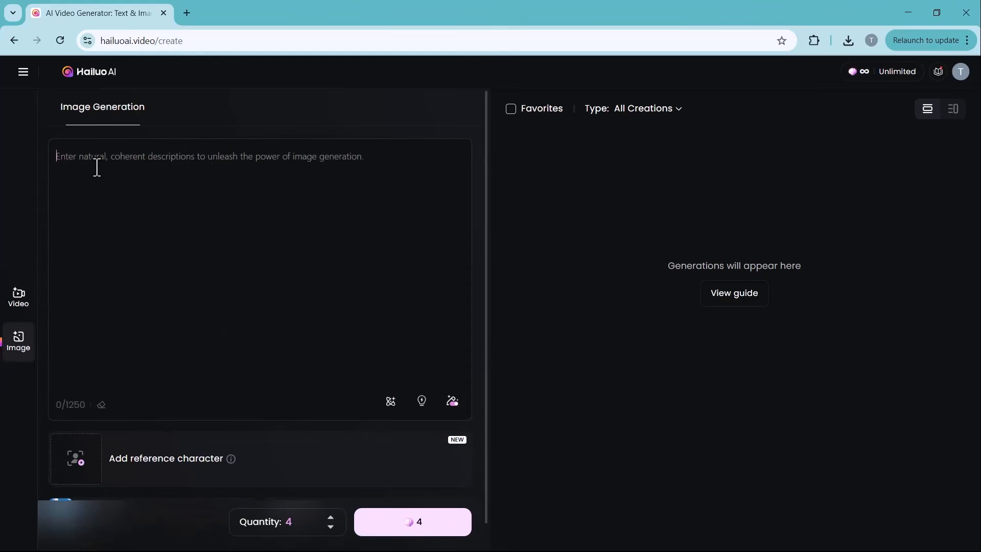
text(Warrior standing on cliff at sunrise, dramatic sky, epic feel)
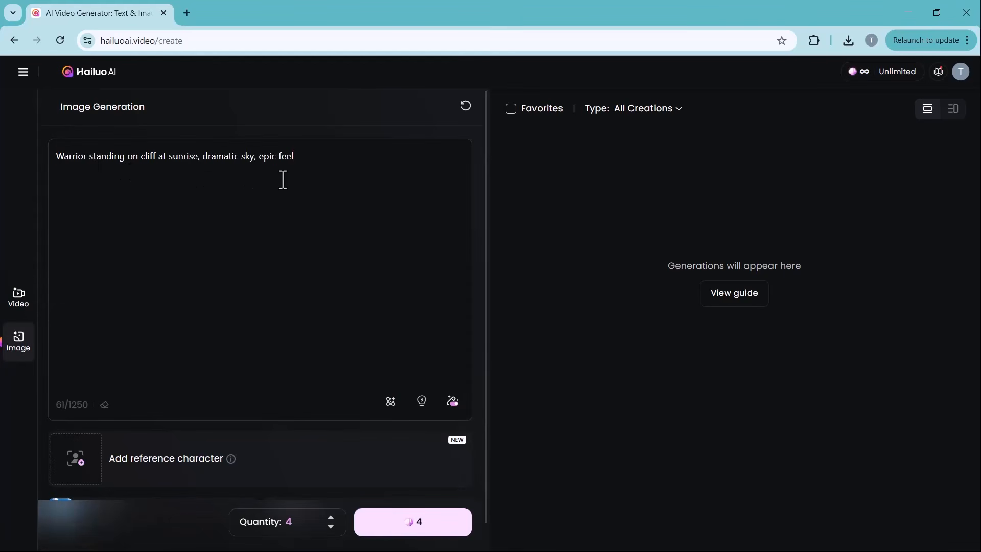
Step: Look at the prompt helper tools, including the public prompts in the Preset Library
click(391, 404)
click(459, 350)
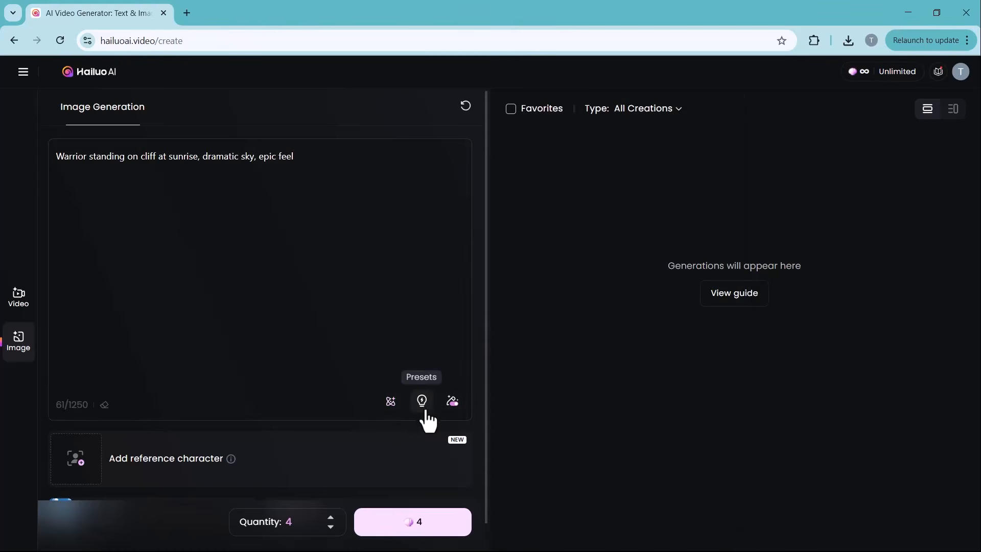
click(422, 402)
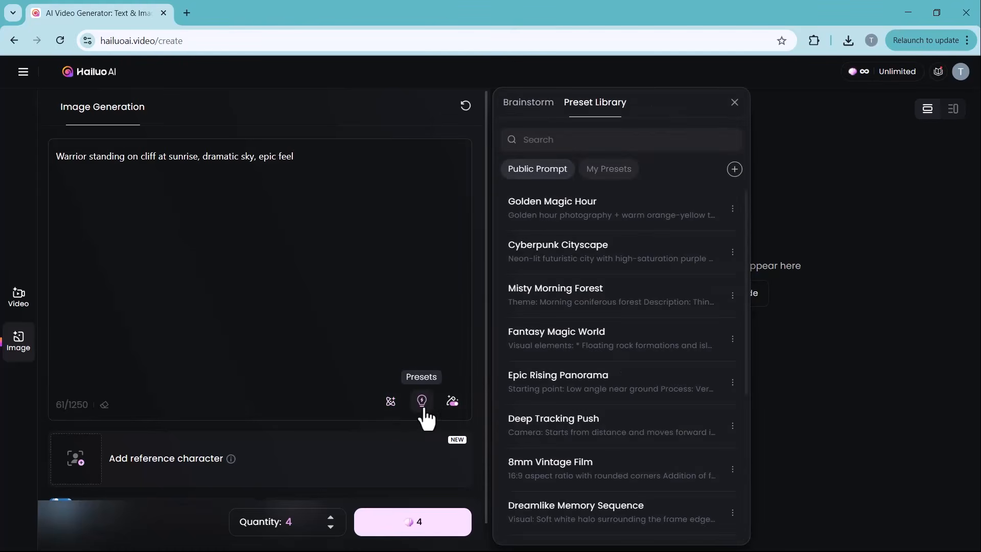
click(424, 409)
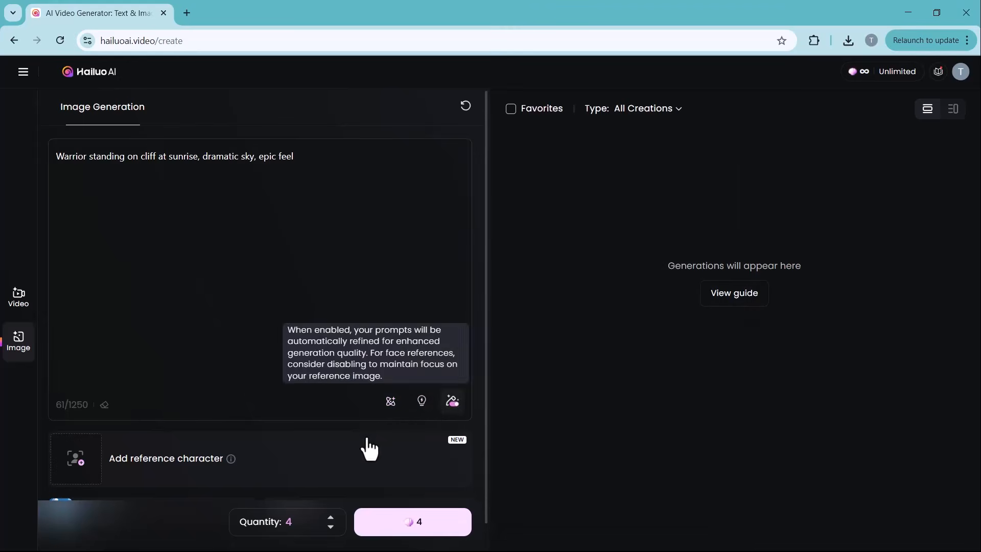
Step: Check the model and aspect ratio options, keep Image-01 and 16:9, and generate four images
scroll(271, 435, down, 1)
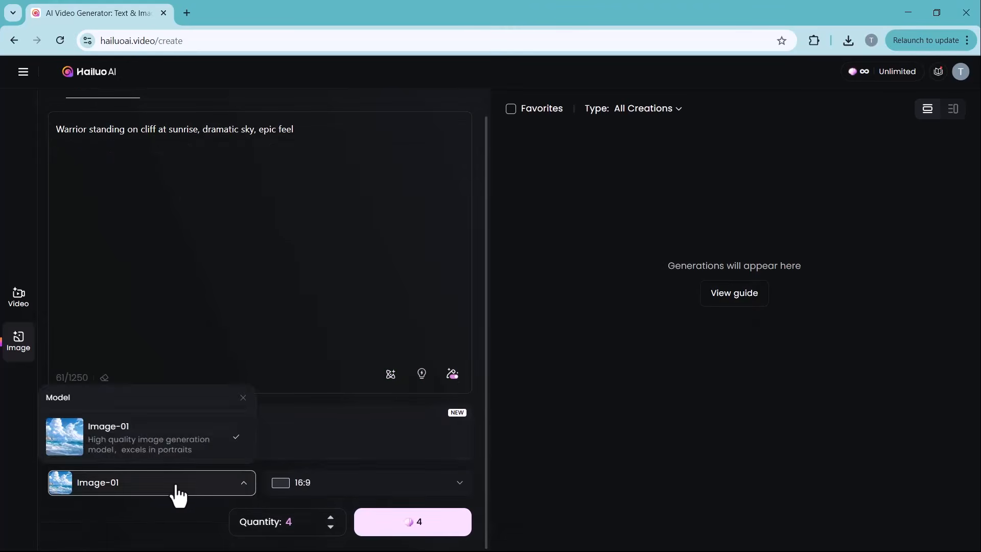
click(308, 489)
click(308, 492)
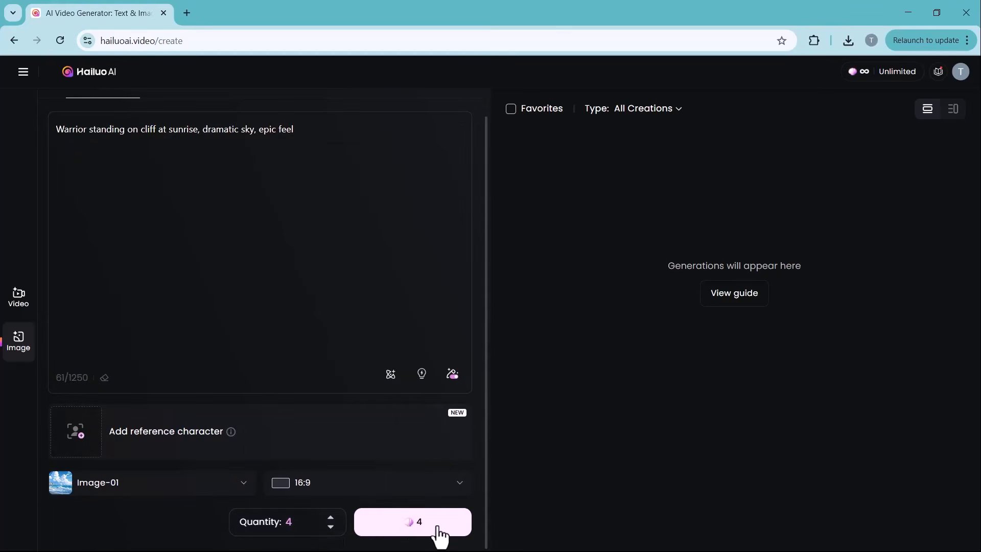
click(438, 527)
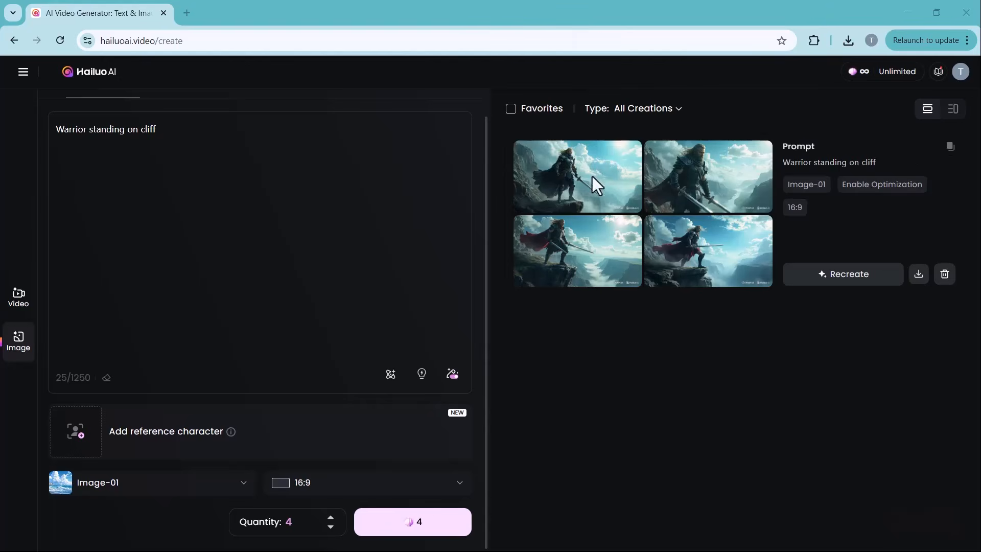
Step: Open the first generated warrior image at full size and view the other variations one by one
click(599, 202)
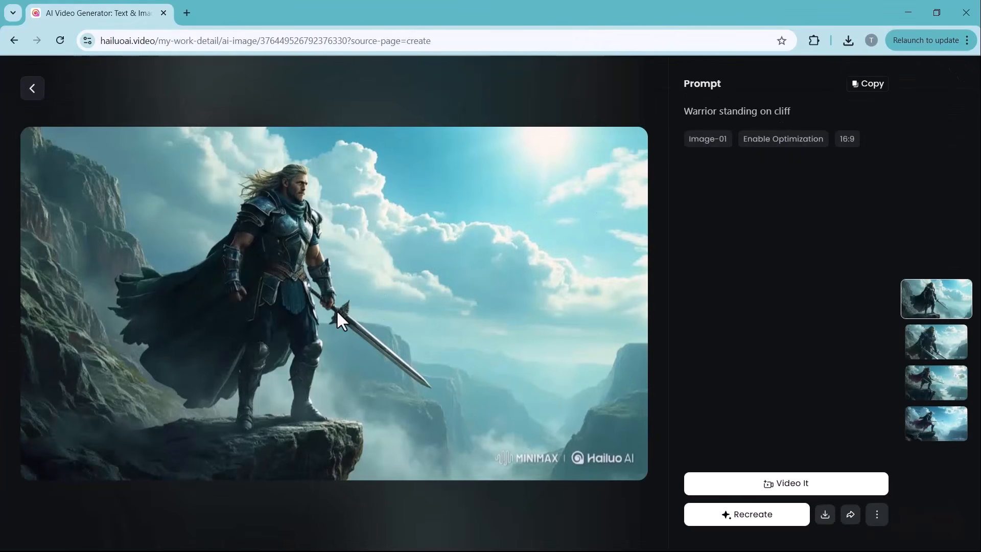
click(958, 352)
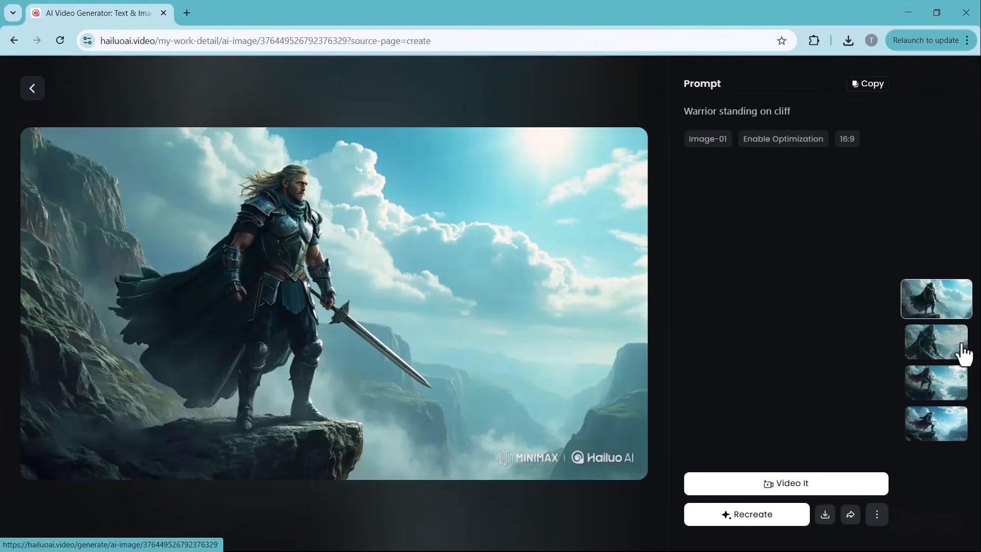
click(947, 360)
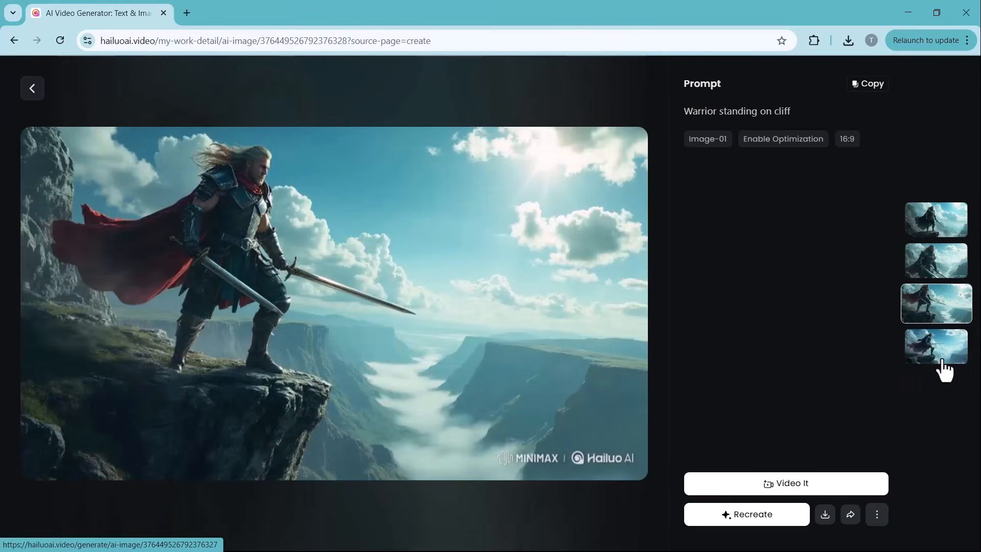
click(942, 360)
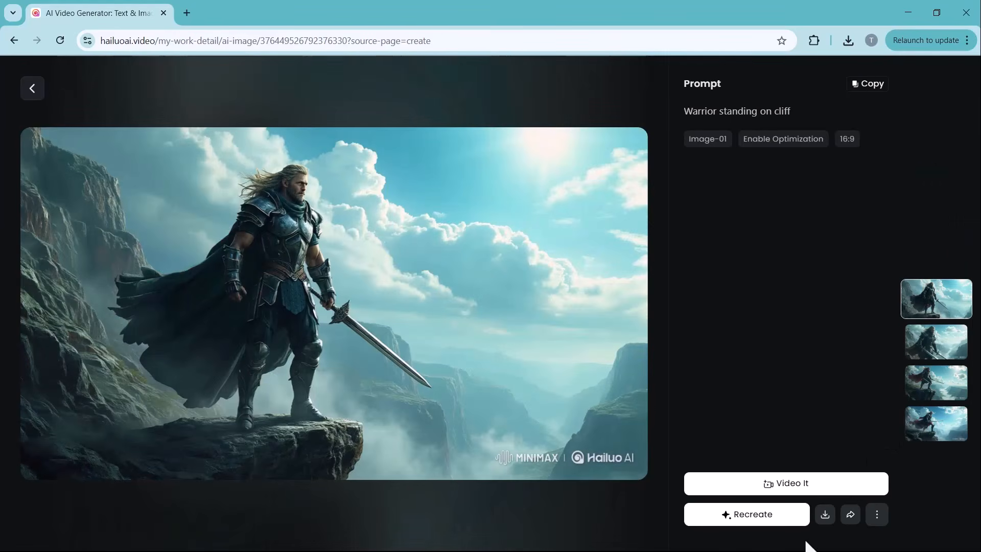
Step: Download the first warrior image and upload it as the source picture for image-to-video
click(826, 521)
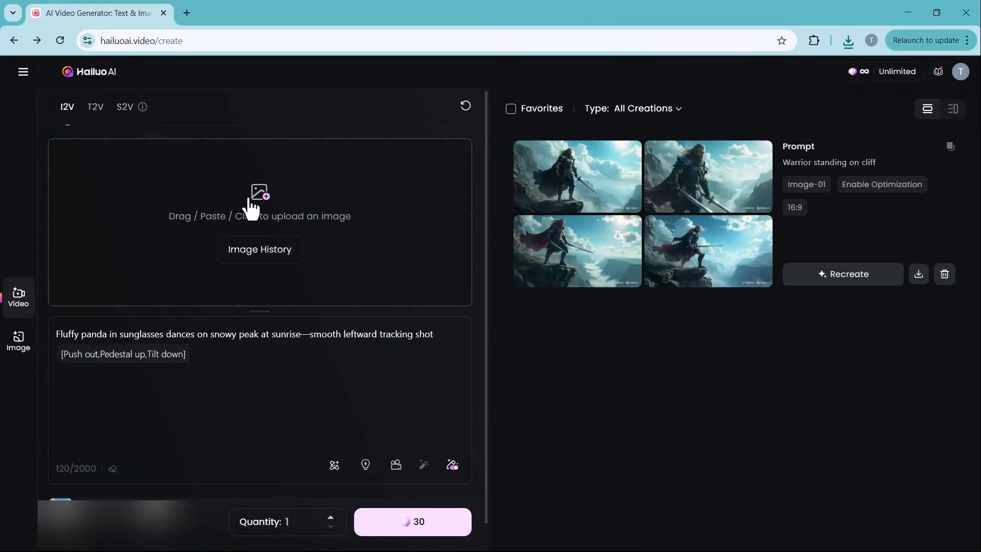
click(250, 201)
double_click(295, 265)
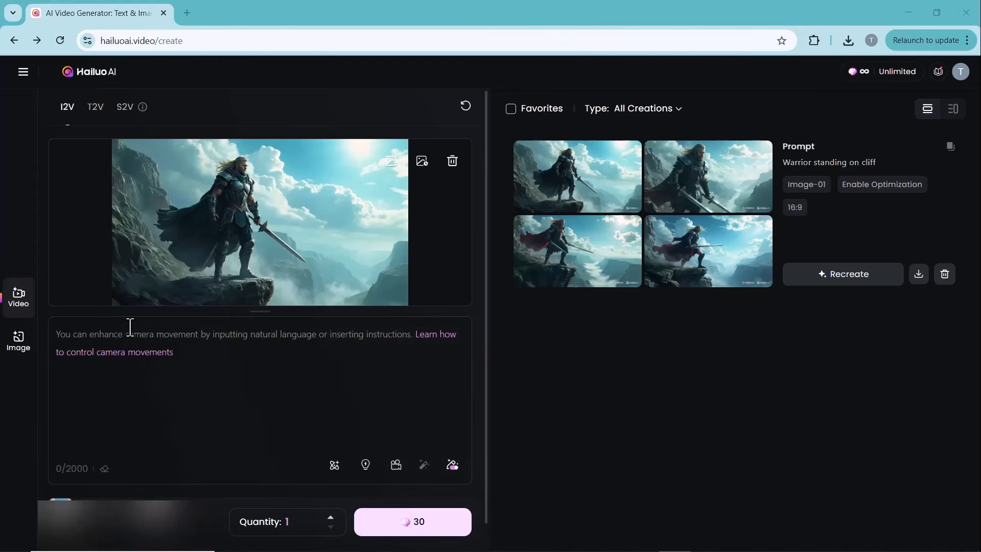
Step: Enter the video prompt "A tired warrior stands on a cliff with a broken sword, battle smoke in the distant valley, blood-stained armor, silent and emotional scene"
text(A tired warrior stands on a cliff with a broken sword, battle smoke in the distant valley, blood-stained armor, silent and emotional scene)
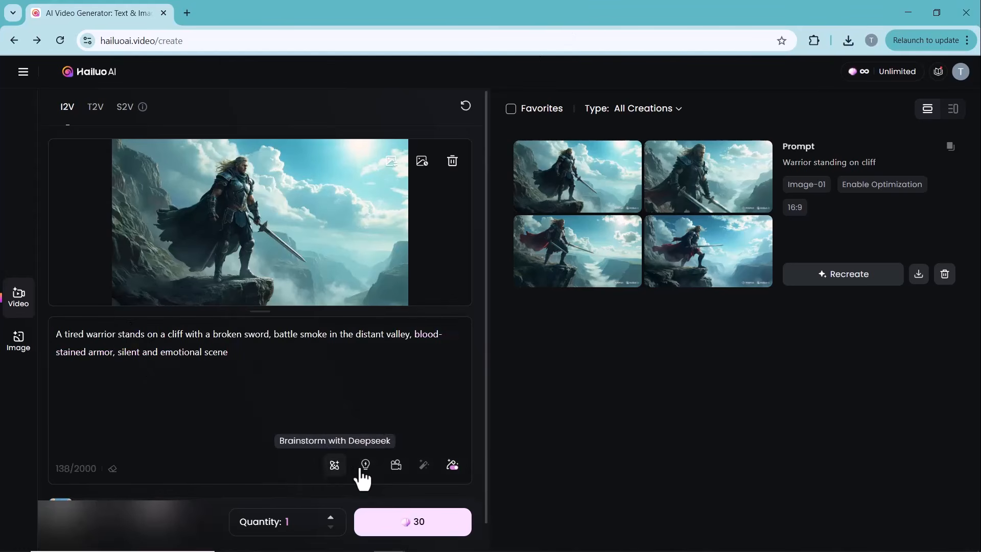
Step: Compare the cinematic and free-selection camera movements and add the Push out, Pedestal up, Tilt down combination to the warrior prompt
click(397, 466)
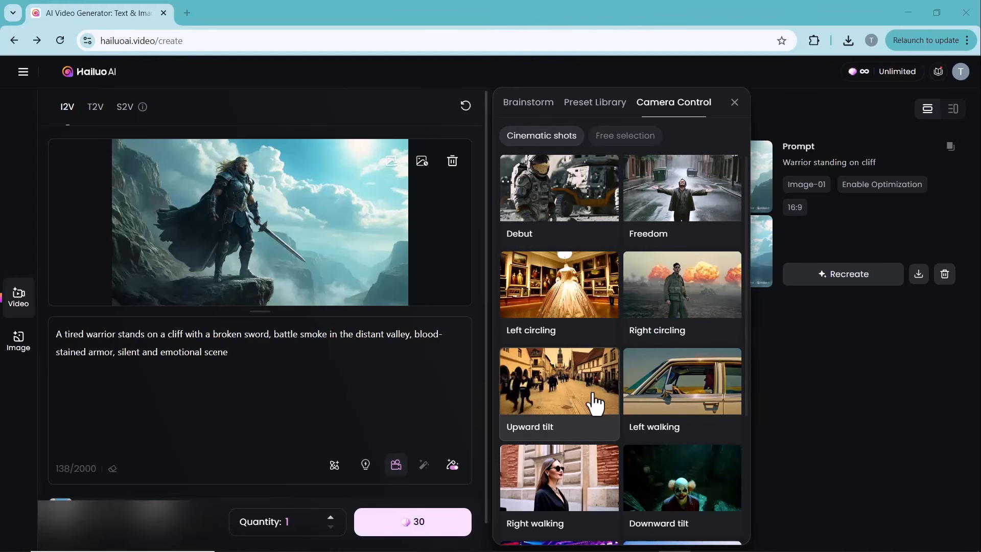
scroll(591, 401, down, 3)
scroll(592, 402, down, 1)
scroll(593, 402, up, 4)
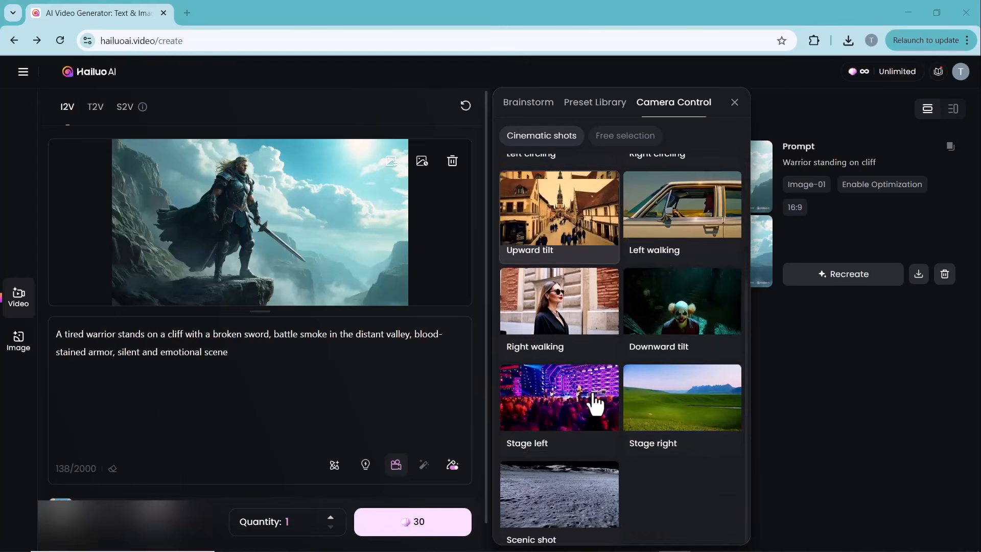
click(626, 136)
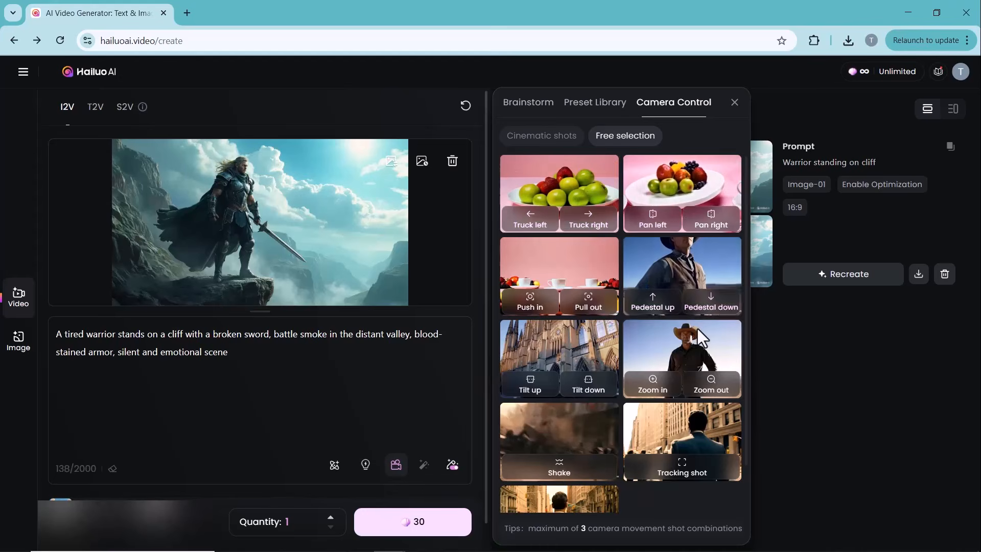
scroll(638, 256, down, 1)
click(557, 144)
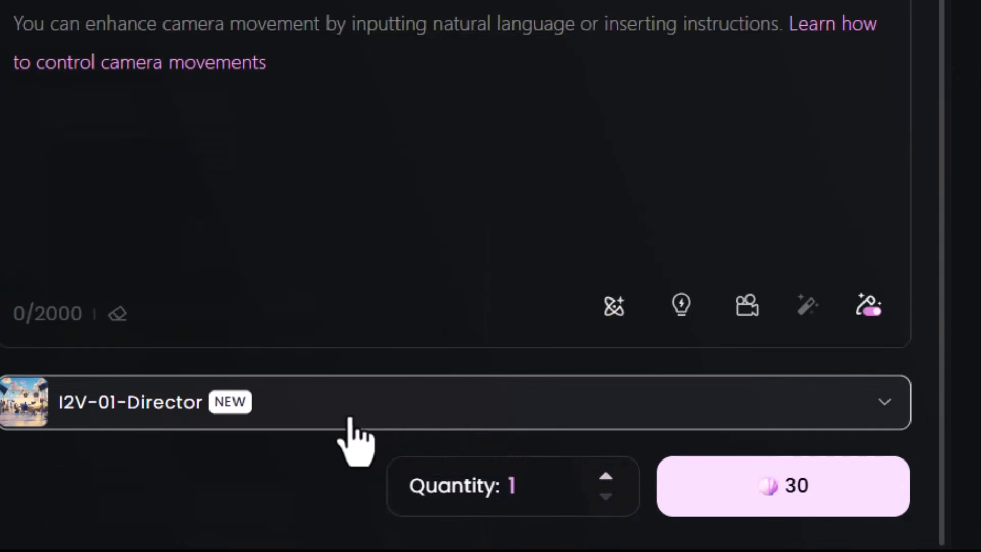
Step: Check the image-to-video models, keep I2V-01-Director, and generate one warrior video
click(339, 417)
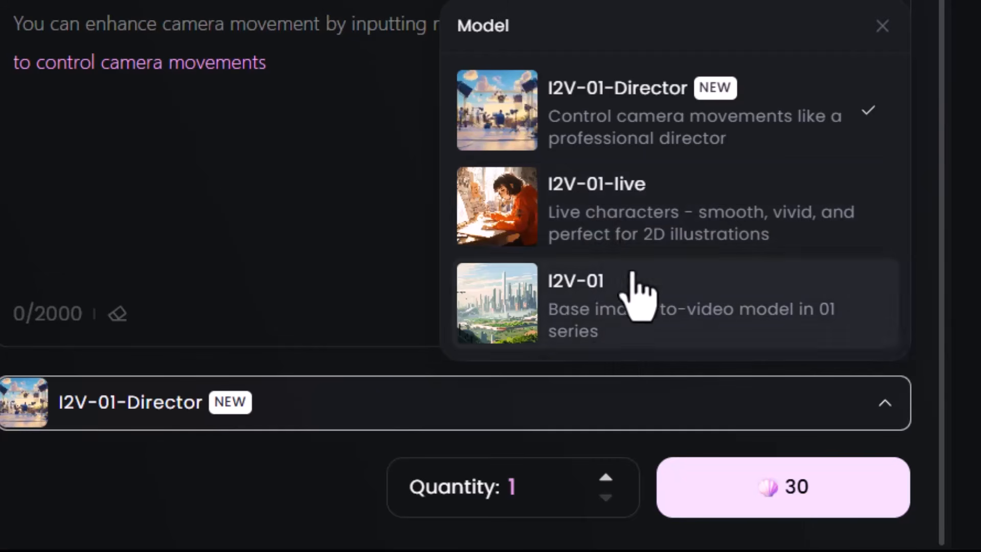
click(633, 132)
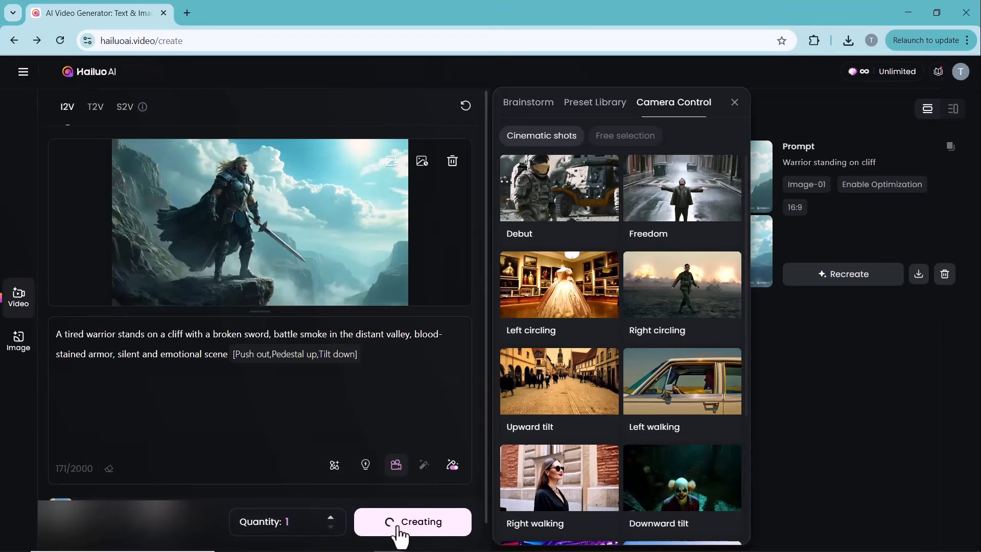
click(399, 527)
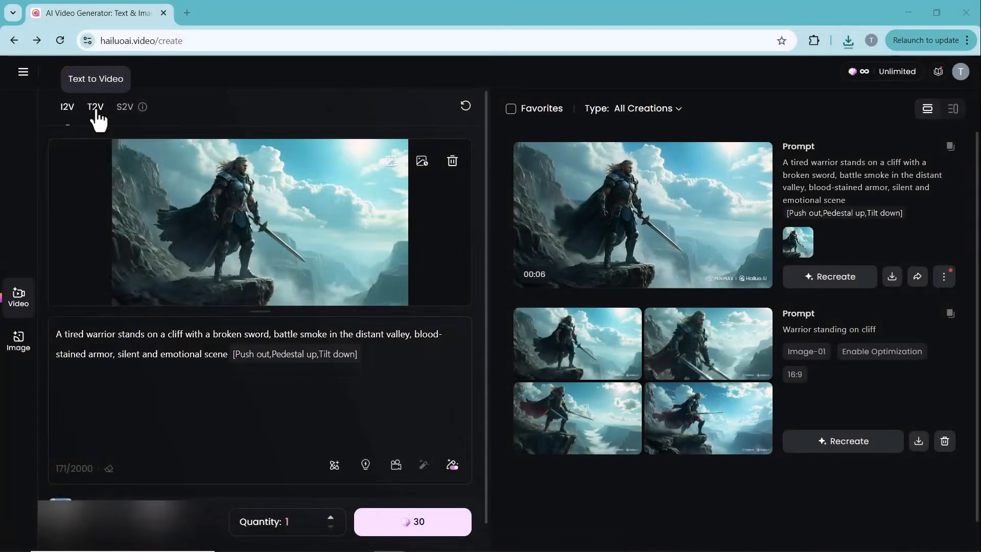
Step: In text-to-video, enter a prompt about a calm man drinking in a stylish drawing room with a tiger, adding Truck left, Push in, Pan right
click(95, 110)
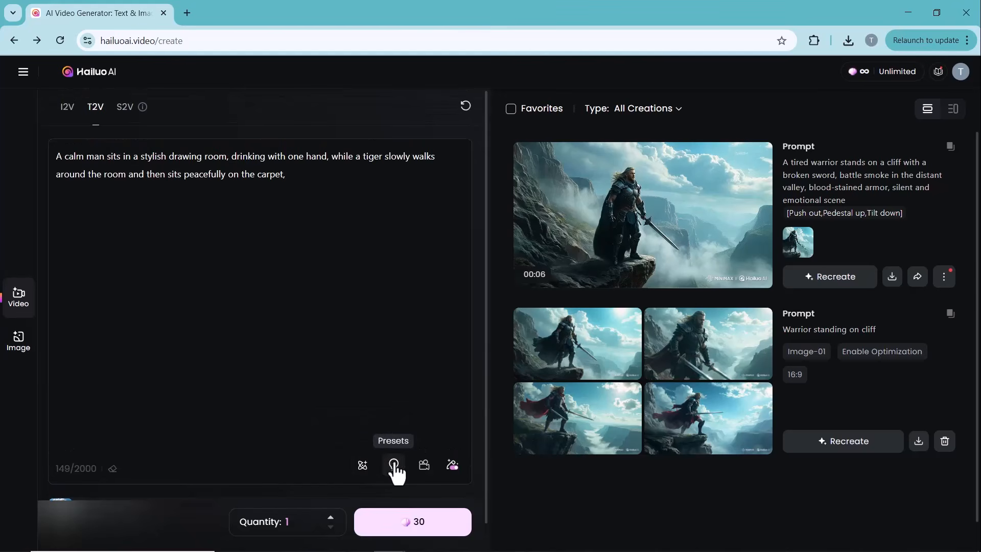
click(421, 466)
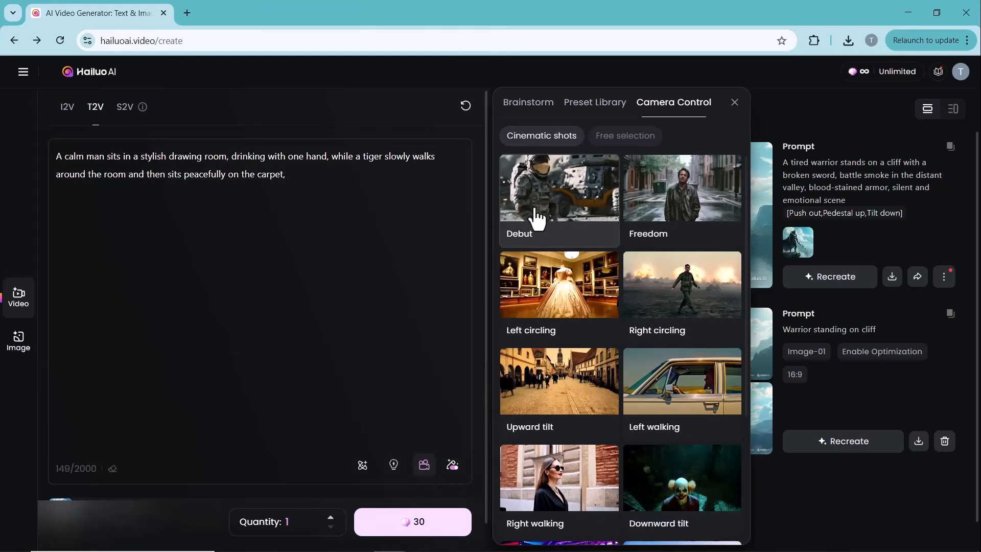
click(537, 215)
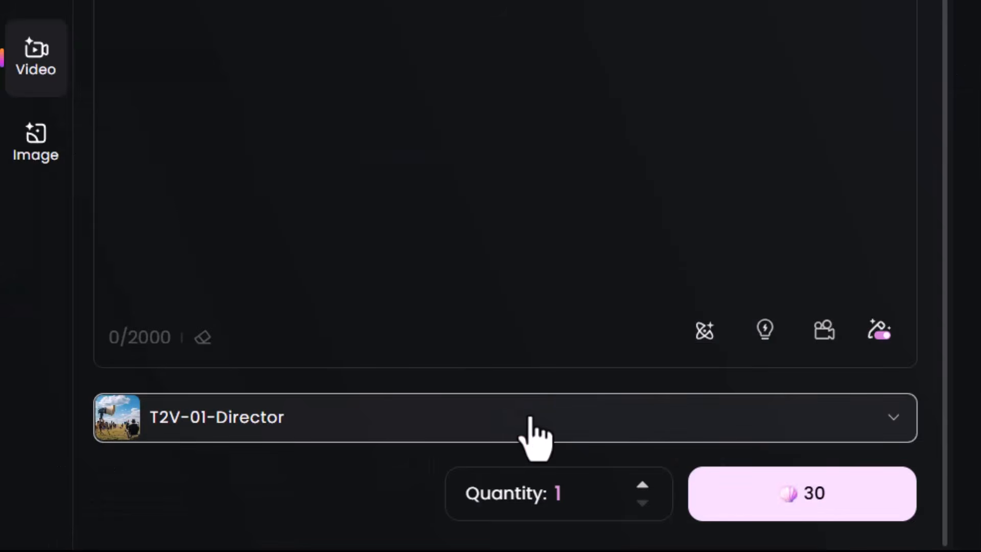
Step: Check the text-to-video models, keep T2V-01-Director, and generate the man-and-tiger video
click(530, 418)
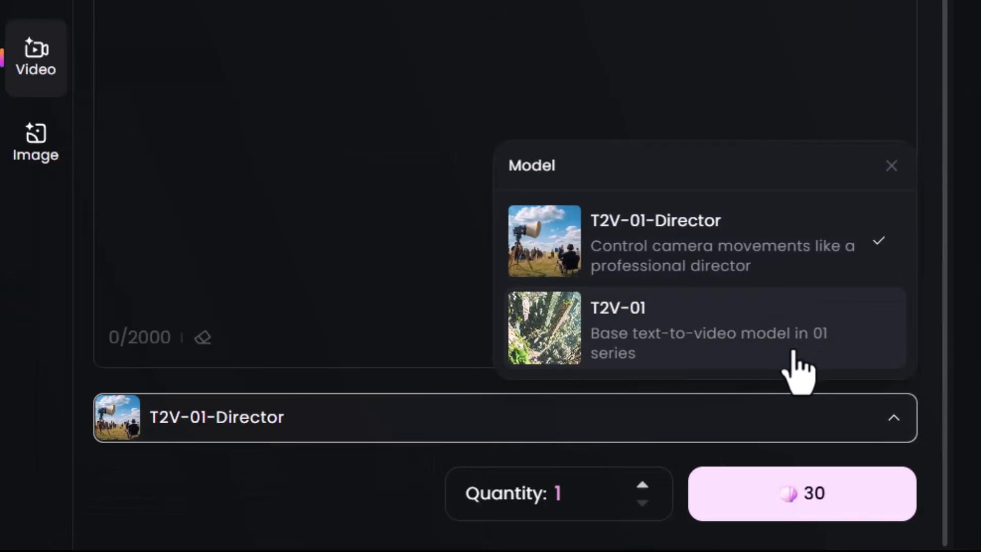
click(788, 270)
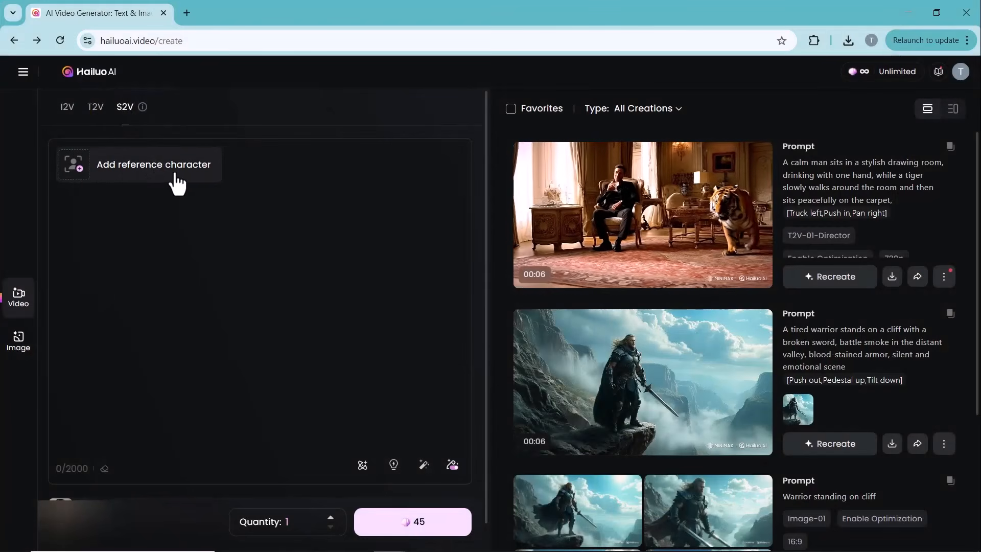
Step: Upload the picture of the man in a hat as S2V reference character and enter a noir prompt about a mafia-style man with whiskey and tiger
click(78, 176)
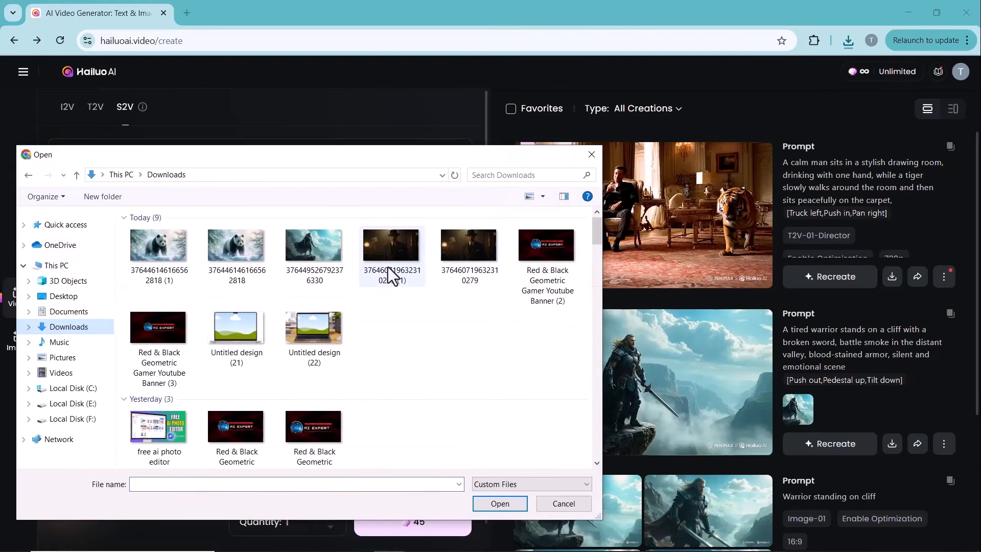
double_click(392, 276)
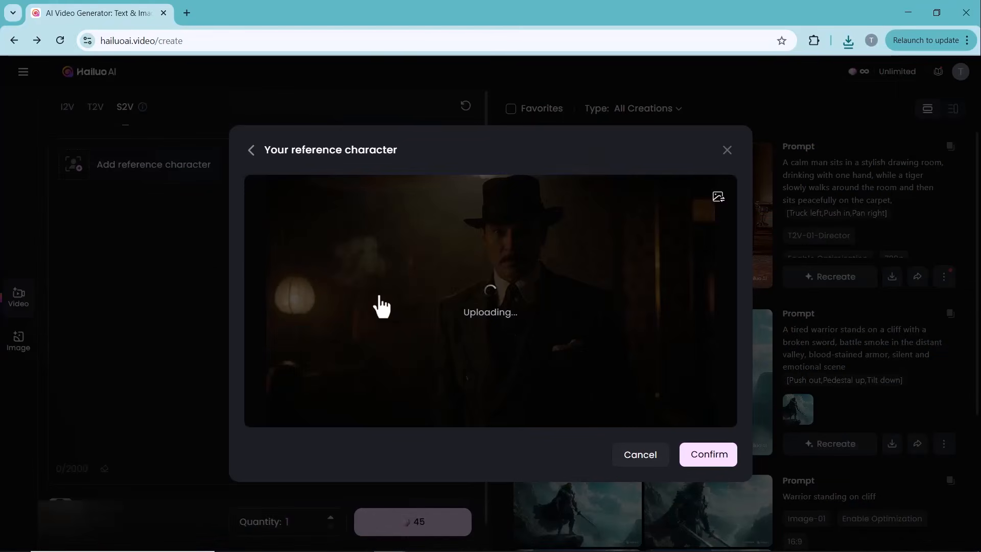
click(709, 455)
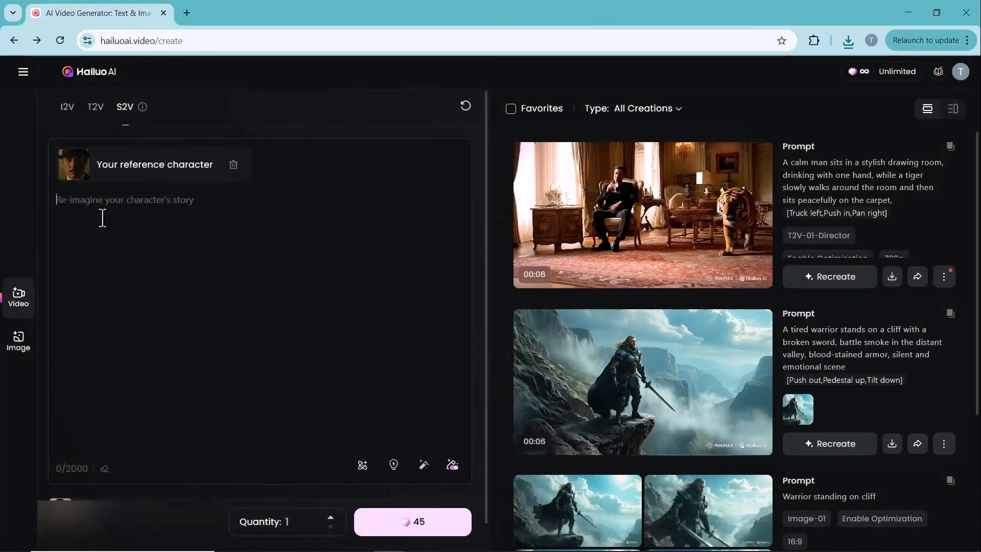
text(A mafia-style man sits in a dark vintage room, holding a glass of whiskey, smoke in the air, tiger slowly pacing in the background, dark cinematic noir style)
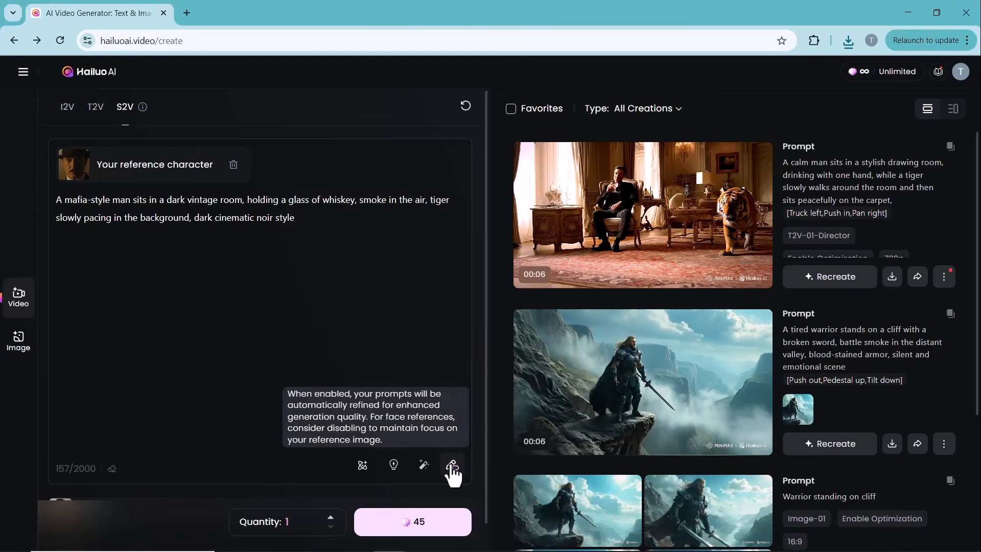
Step: Look through the effects, apply the Godfather effect in place of the written prompt, and generate the reference-character video
click(423, 465)
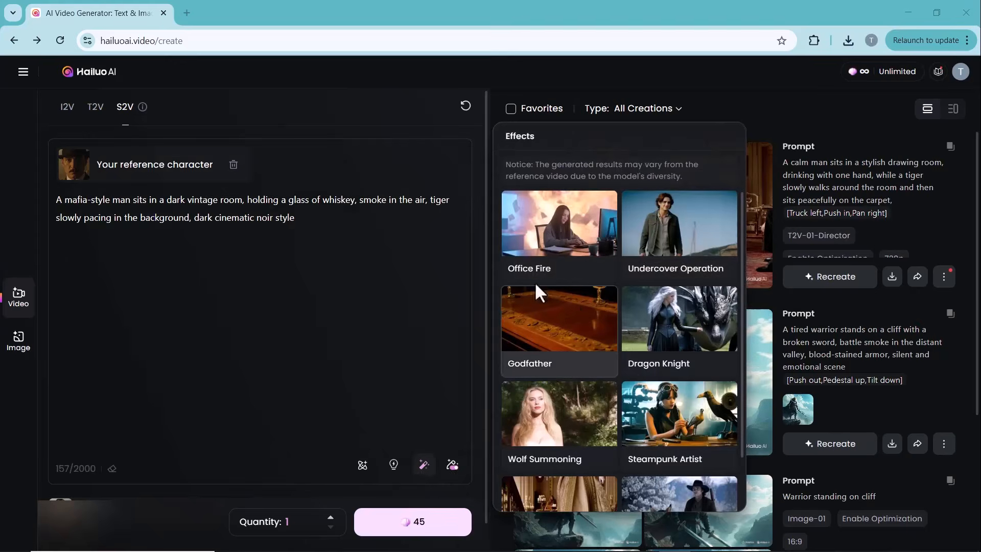
scroll(633, 347, down, 1)
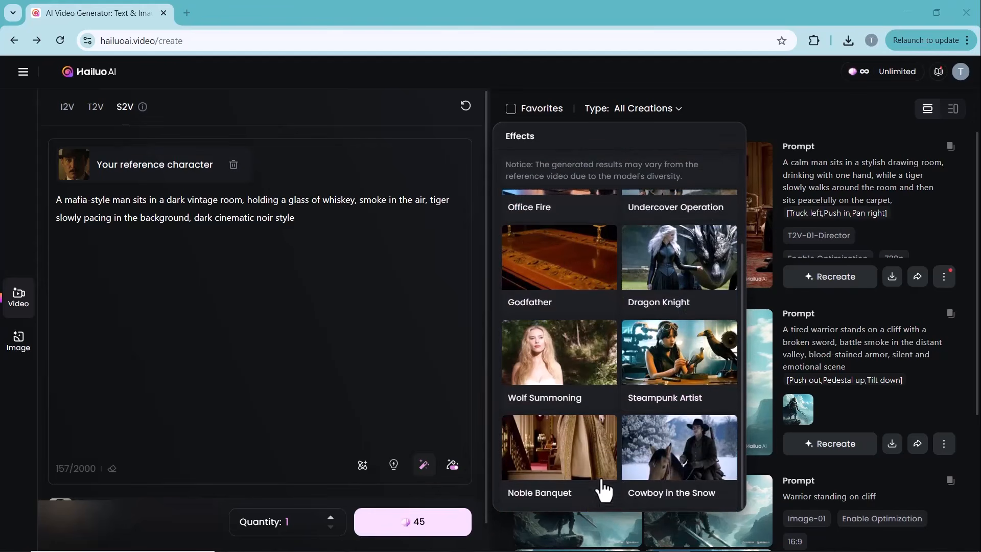
scroll(536, 358, up, 1)
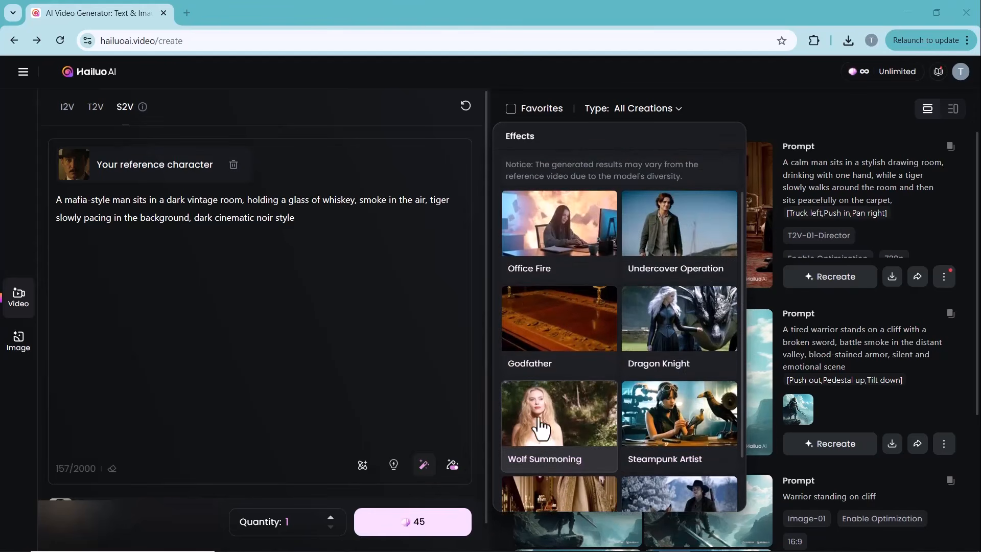
click(533, 333)
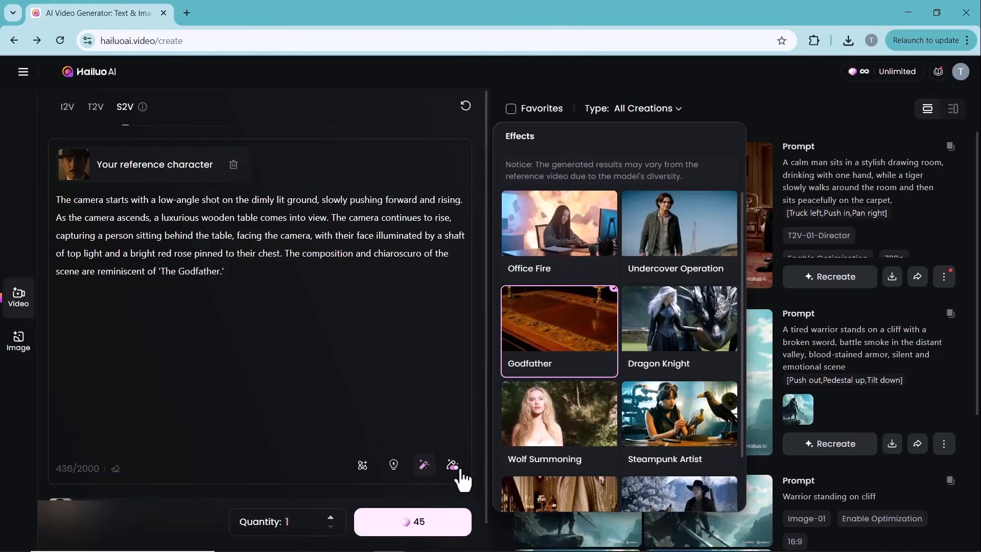
scroll(462, 478, down, 1)
scroll(582, 279, down, 1)
click(285, 258)
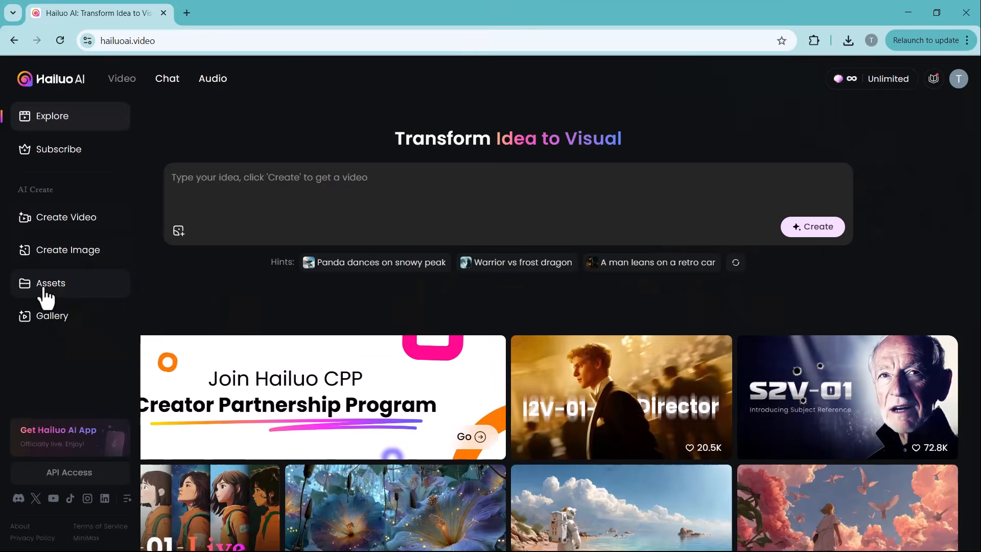
Step: Open the saved assets and view the prompt and model details of the generated videos and images
click(45, 290)
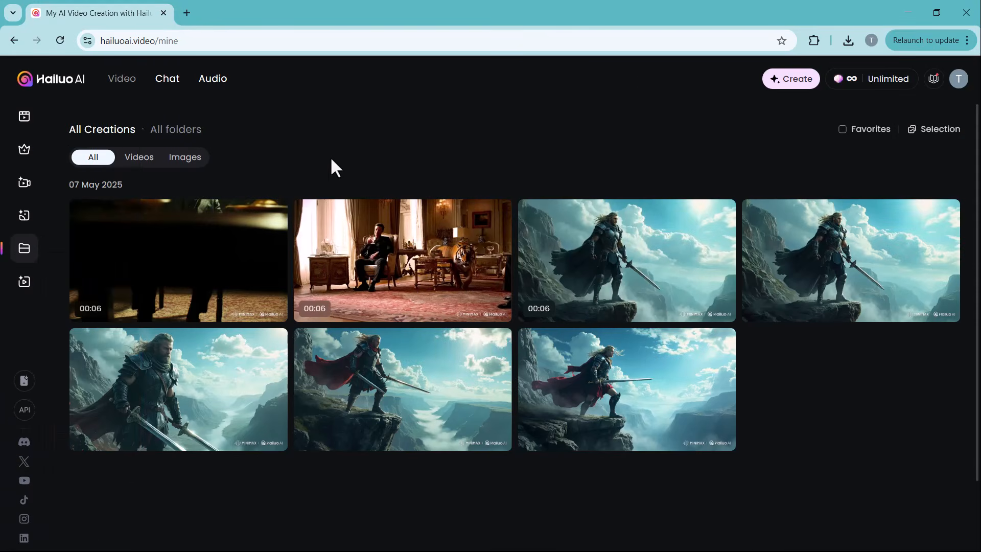
mouse_move(168, 306)
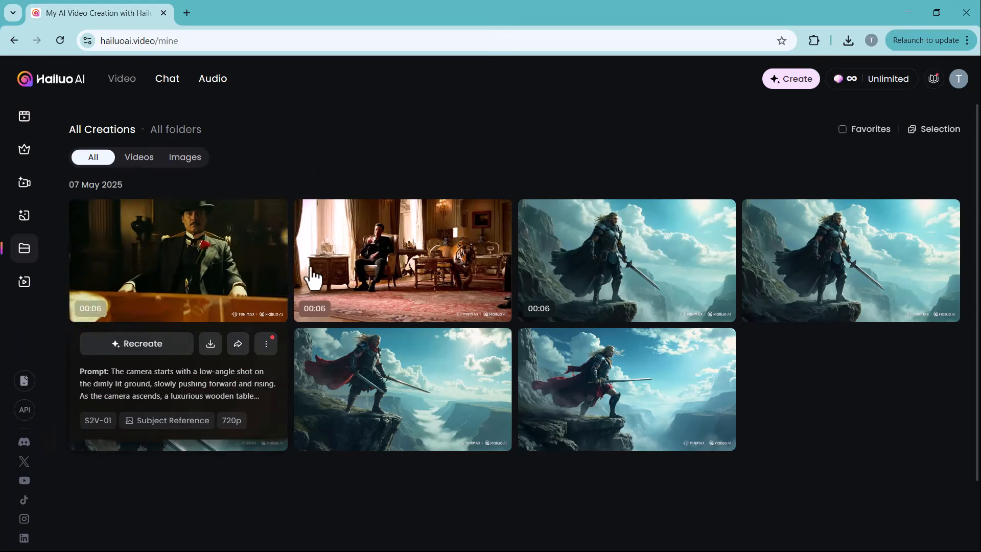
mouse_move(378, 276)
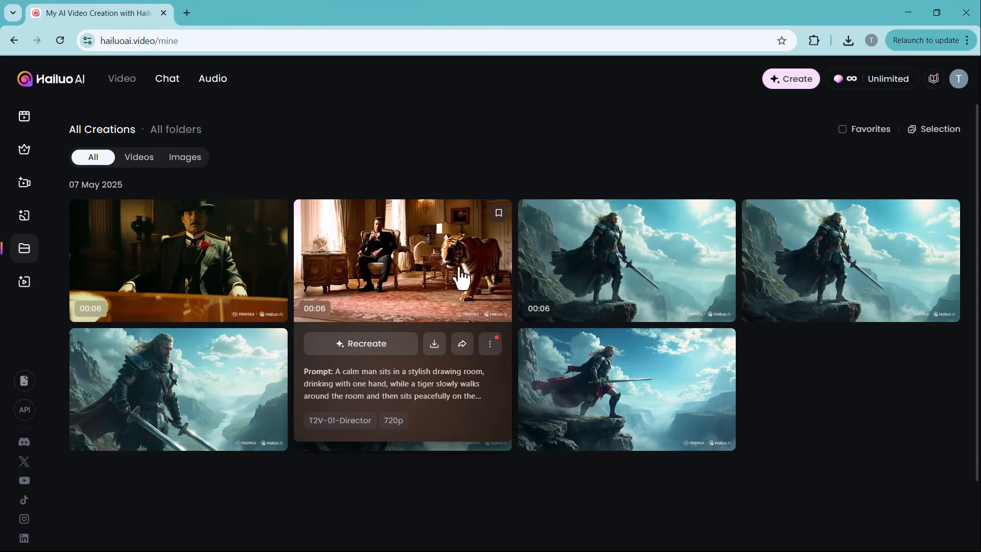
mouse_move(607, 276)
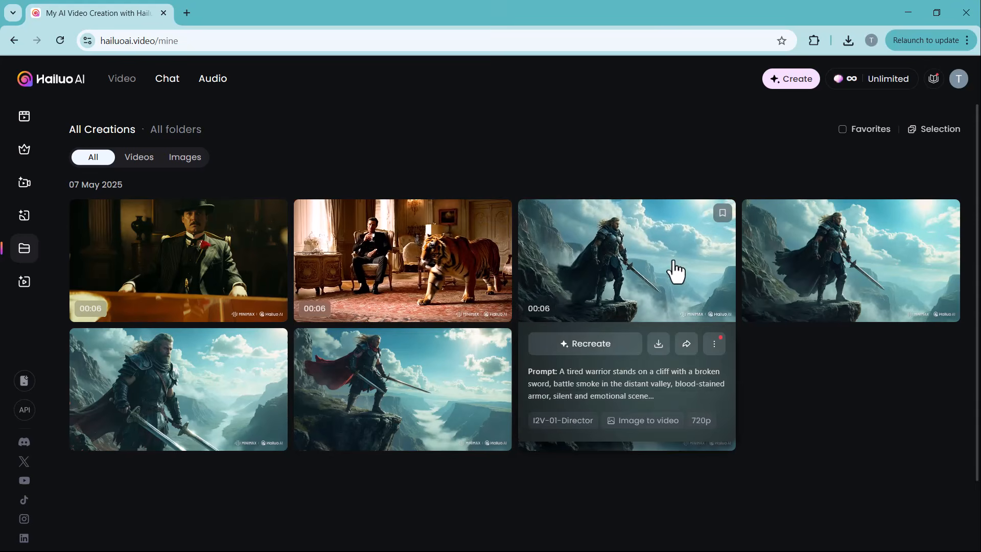
mouse_move(792, 264)
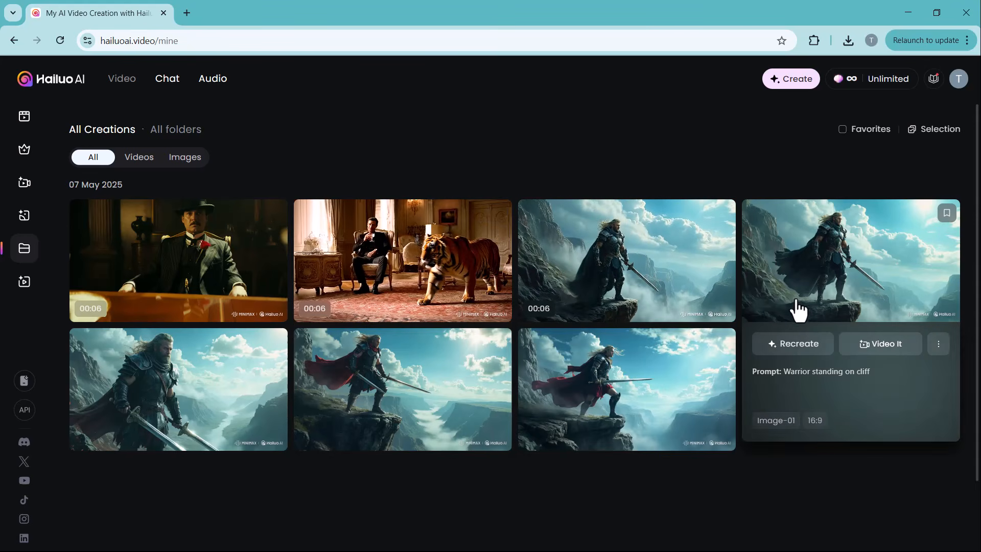
mouse_move(174, 387)
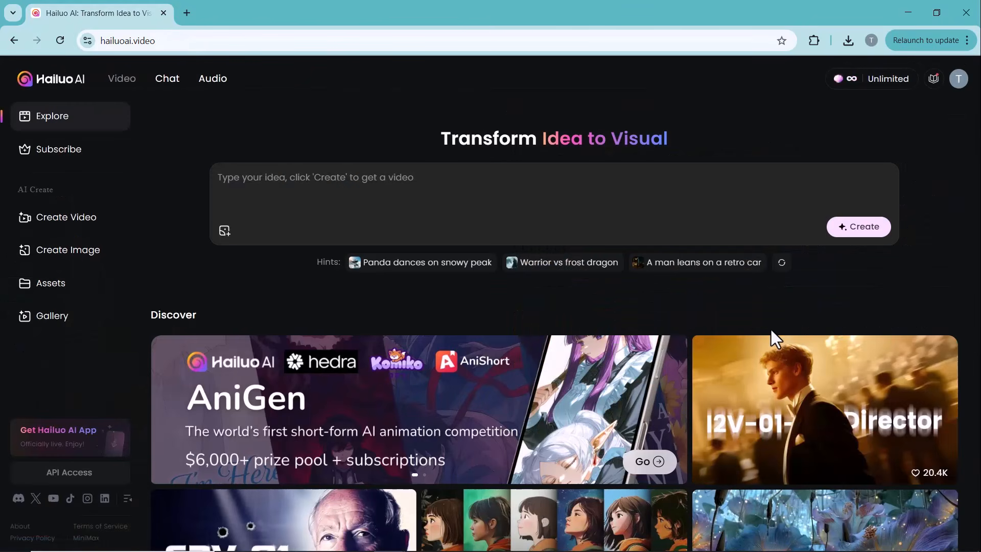
Step: Browse the community creations on the Explore page and examine their prompts and recreate options
scroll(611, 311, down, 10)
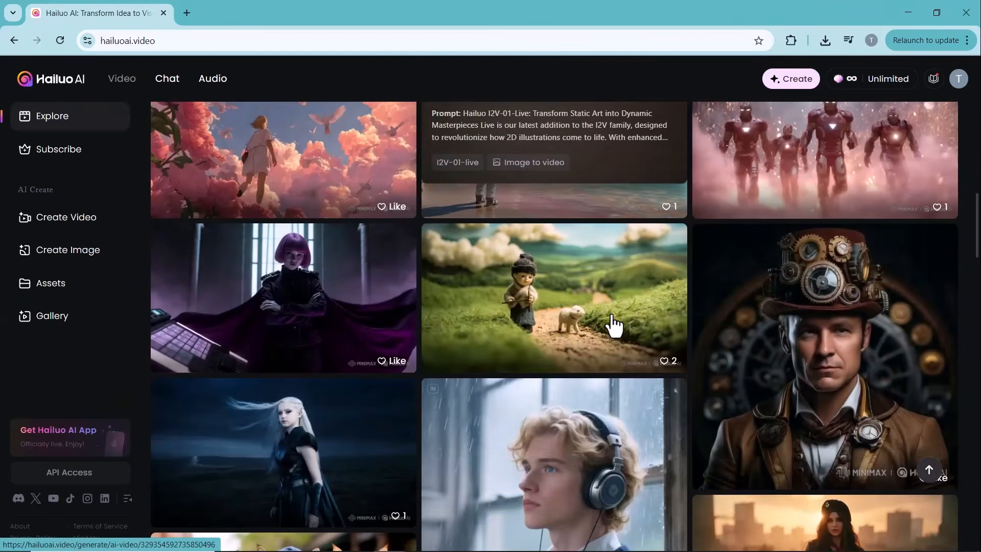
mouse_move(613, 323)
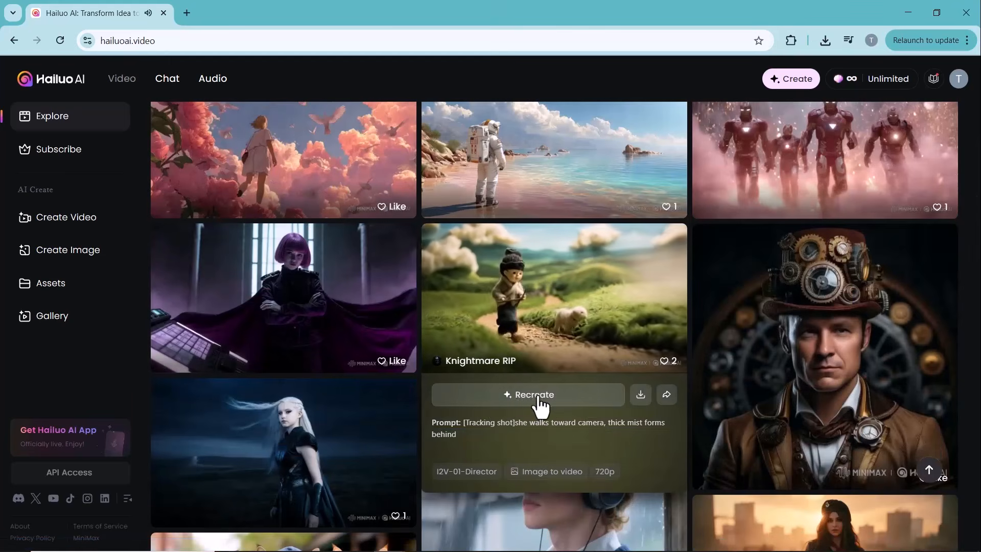
scroll(543, 404, down, 8)
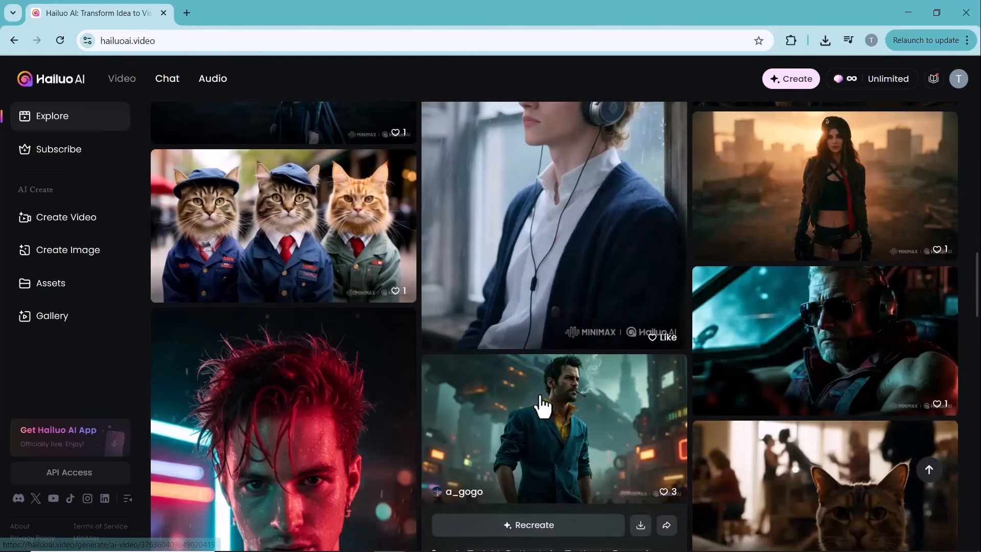
scroll(542, 404, down, 5)
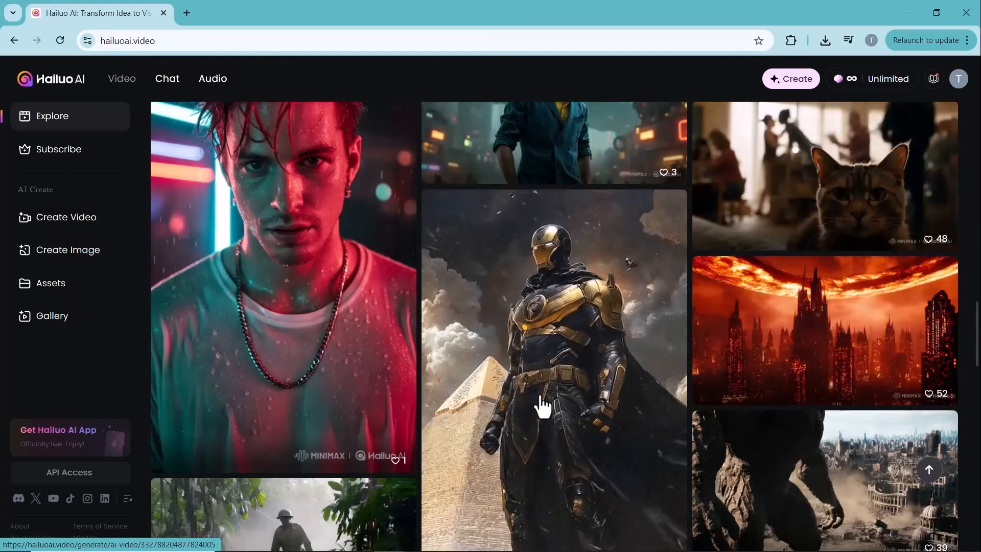
scroll(541, 405, down, 8)
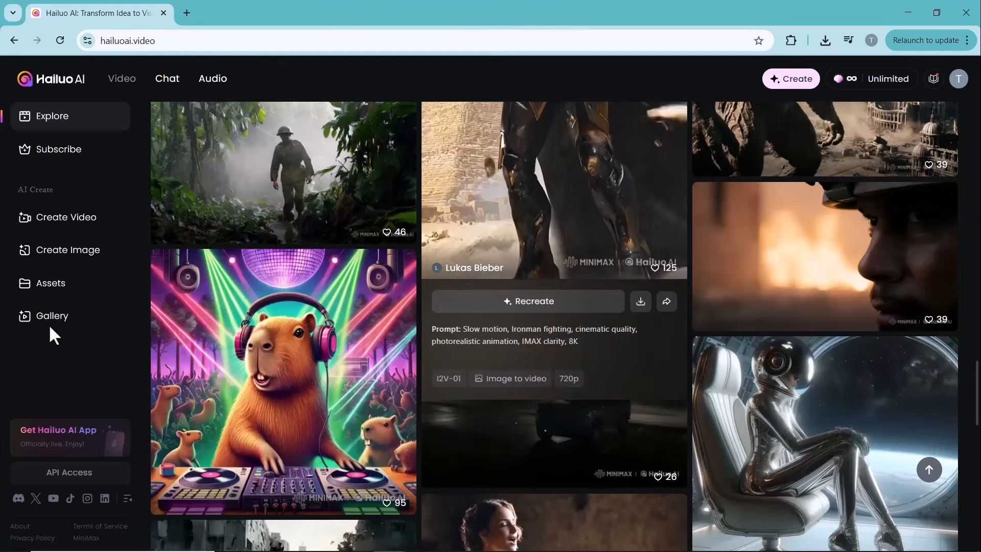
Step: Open the saved assets again and look over all generated videos and images
click(33, 287)
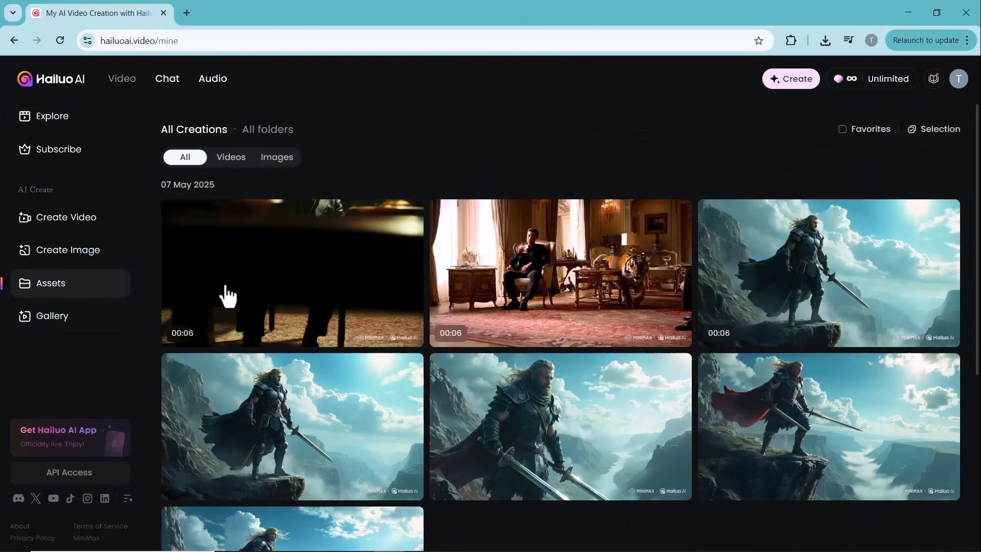
scroll(384, 263, down, 5)
scroll(656, 326, up, 5)
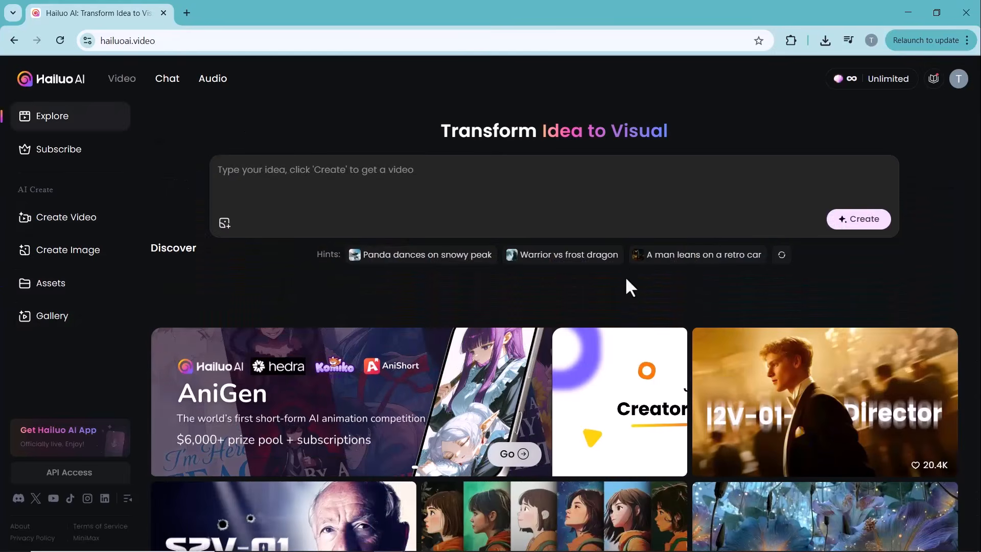
Step: Look through the Explore page's Discover feed of community videos, checking the prompts, models and resolutions of individual creations
scroll(626, 280, down, 3)
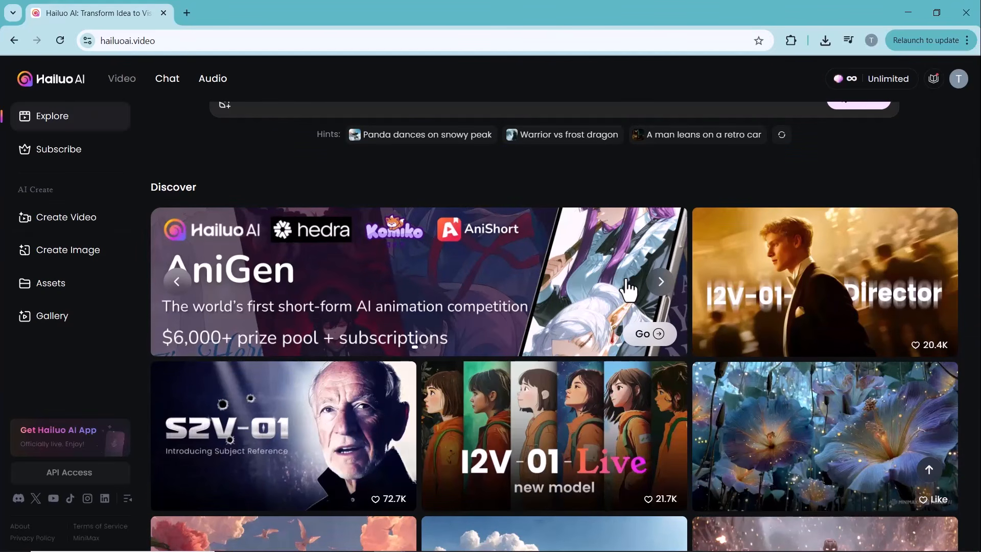
scroll(628, 289, down, 9)
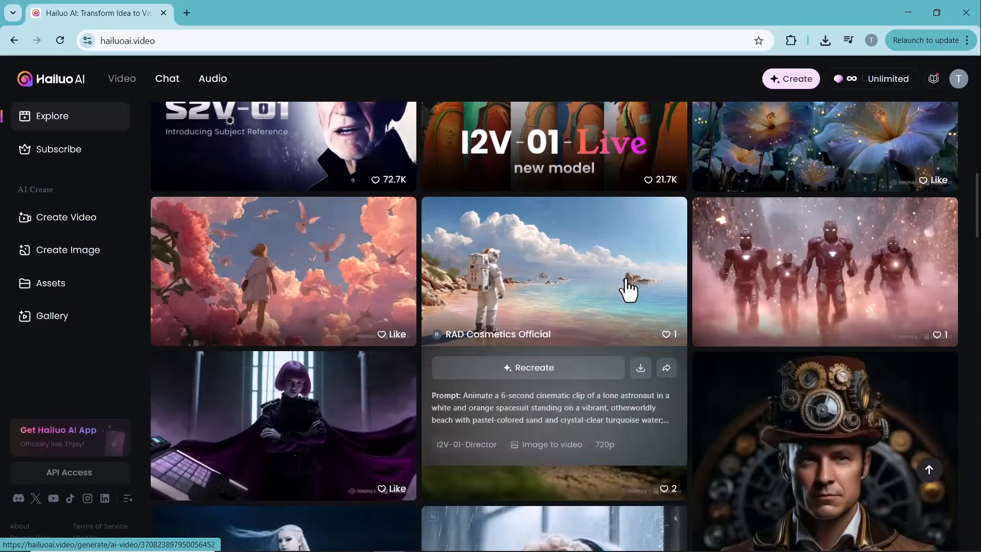
scroll(629, 288, down, 8)
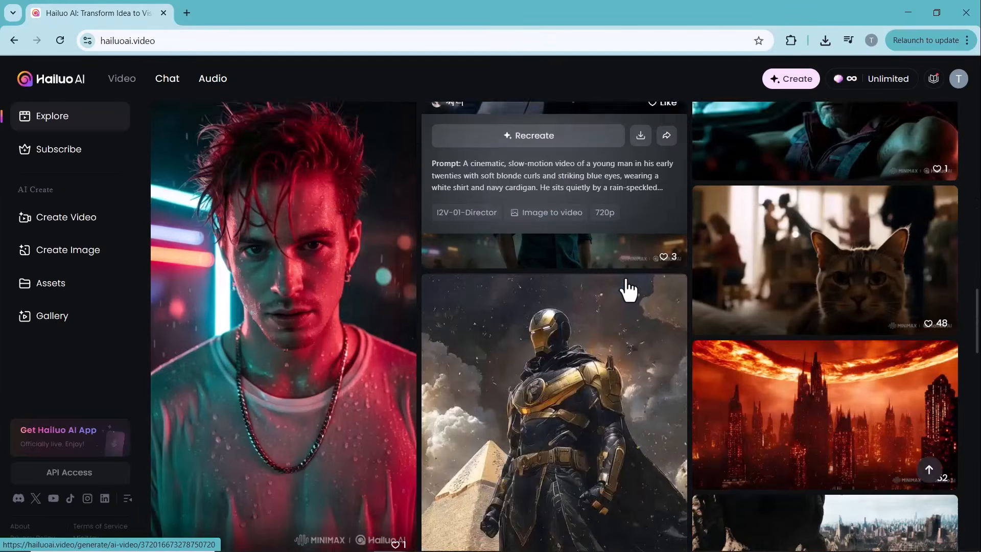
scroll(628, 288, down, 13)
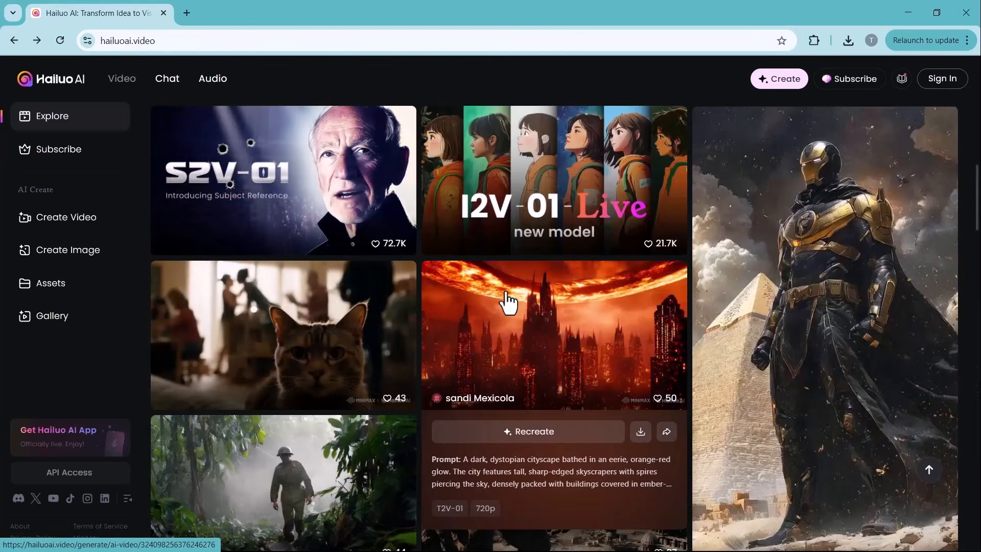
scroll(505, 293, down, 7)
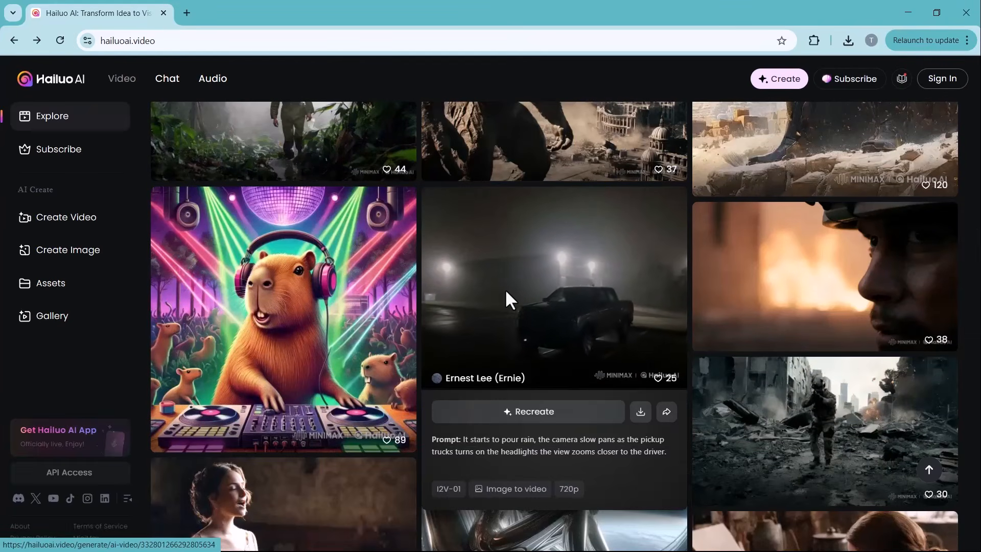
scroll(506, 292, down, 5)
scroll(507, 303, down, 2)
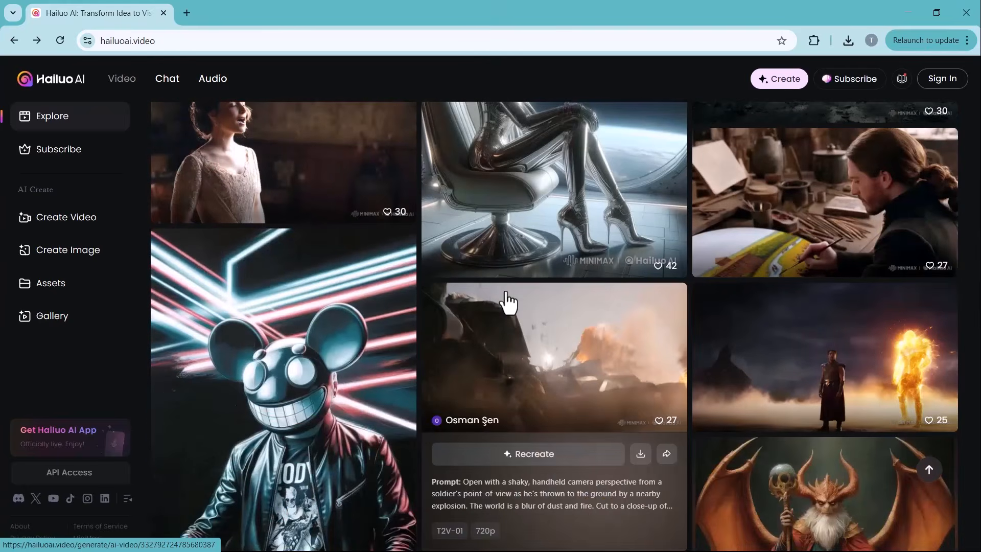
scroll(507, 302, down, 7)
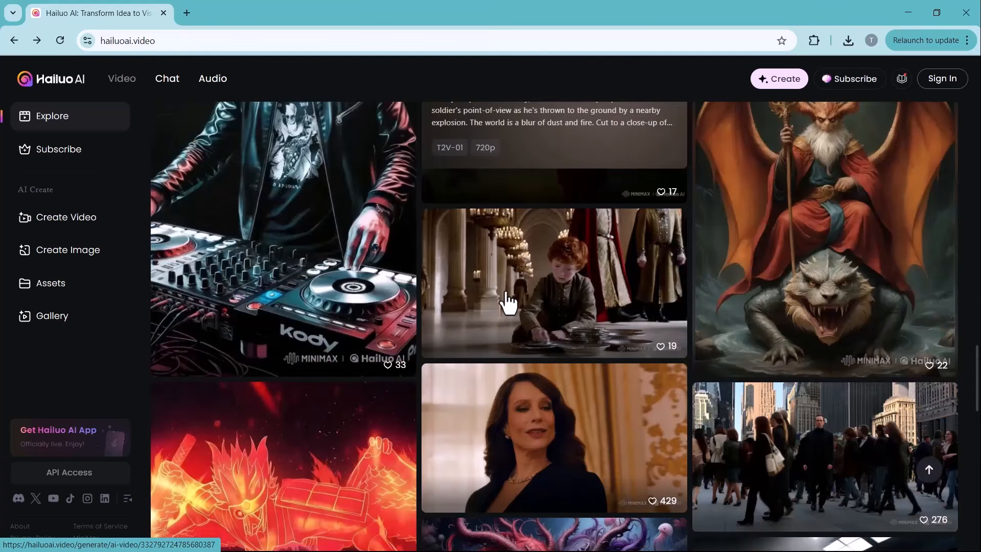
mouse_move(508, 302)
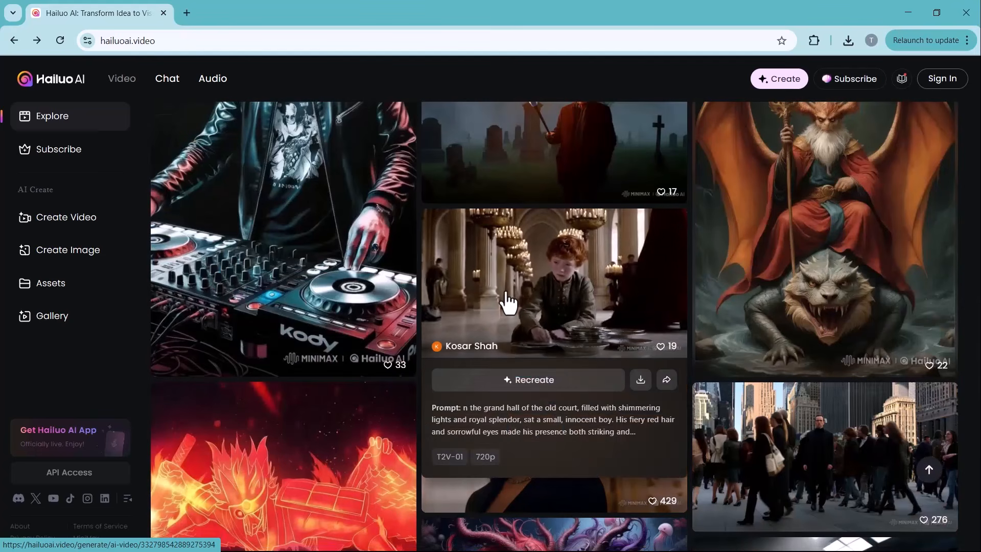
scroll(507, 303, down, 6)
scroll(508, 302, down, 3)
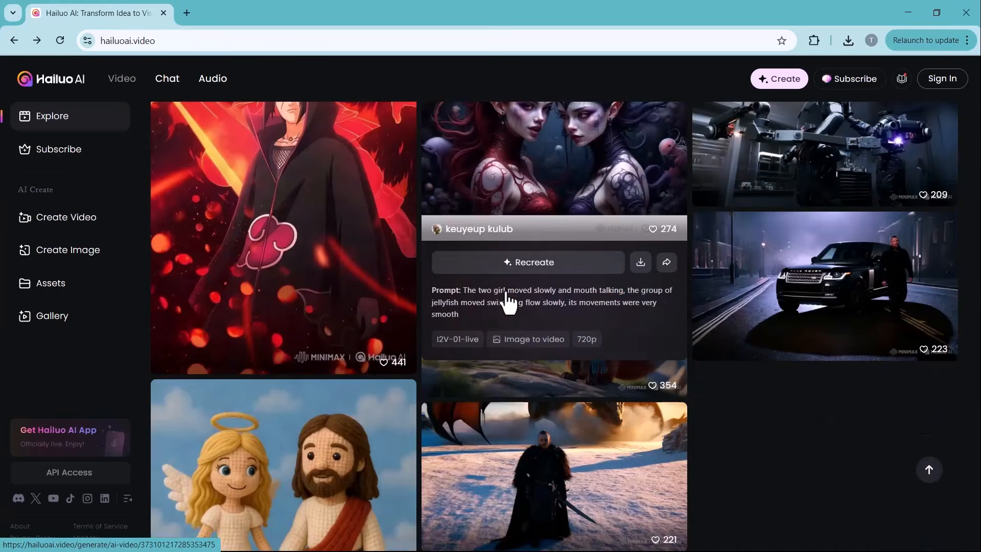
scroll(507, 302, down, 3)
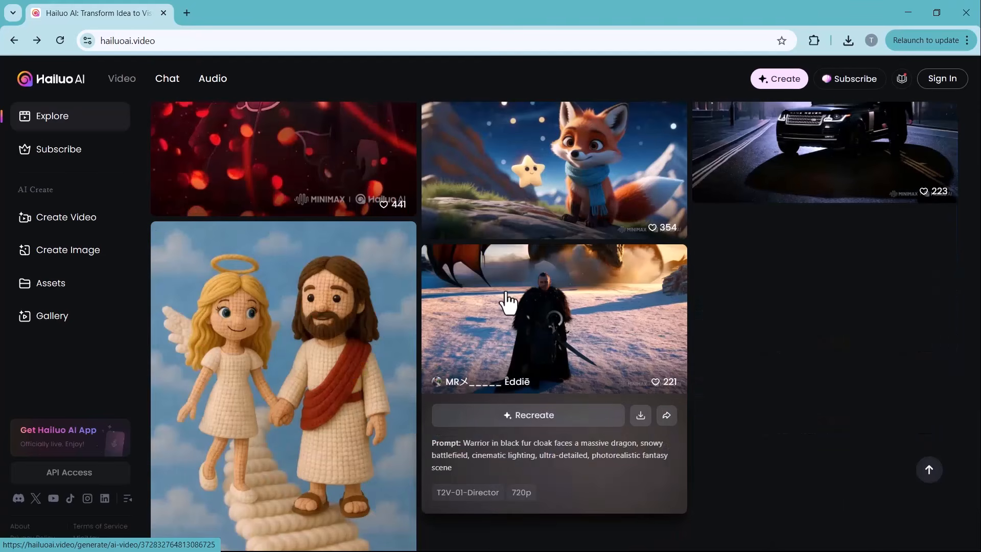